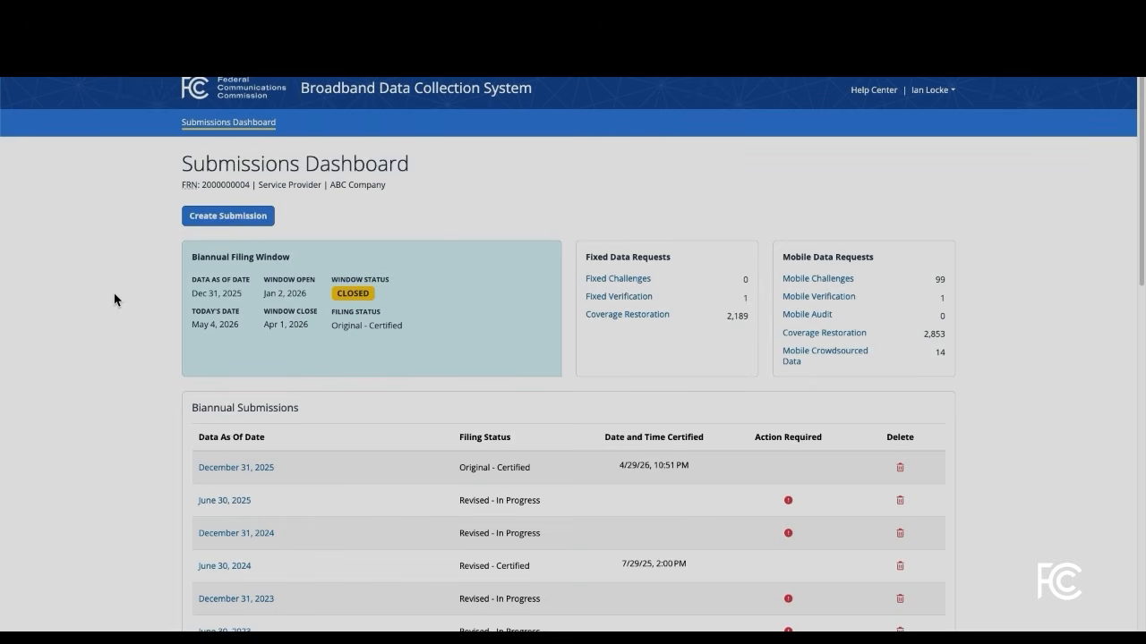
# Step: Open the availability data section in the final data checks of the December 31, 2025 submission
pyautogui.click(264, 467)
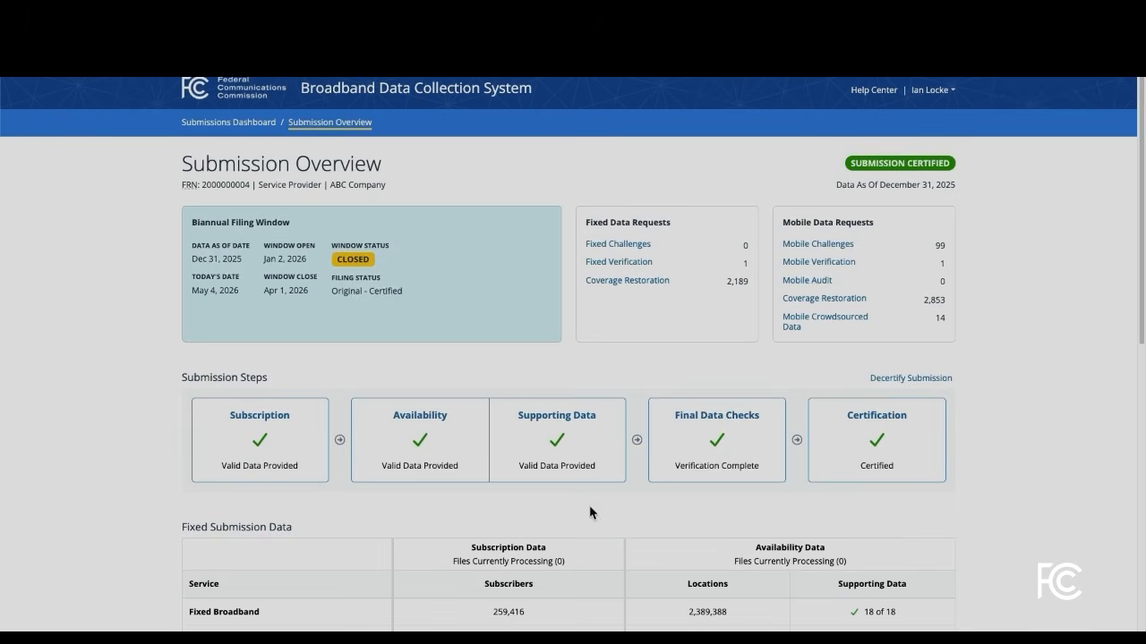
pyautogui.click(685, 462)
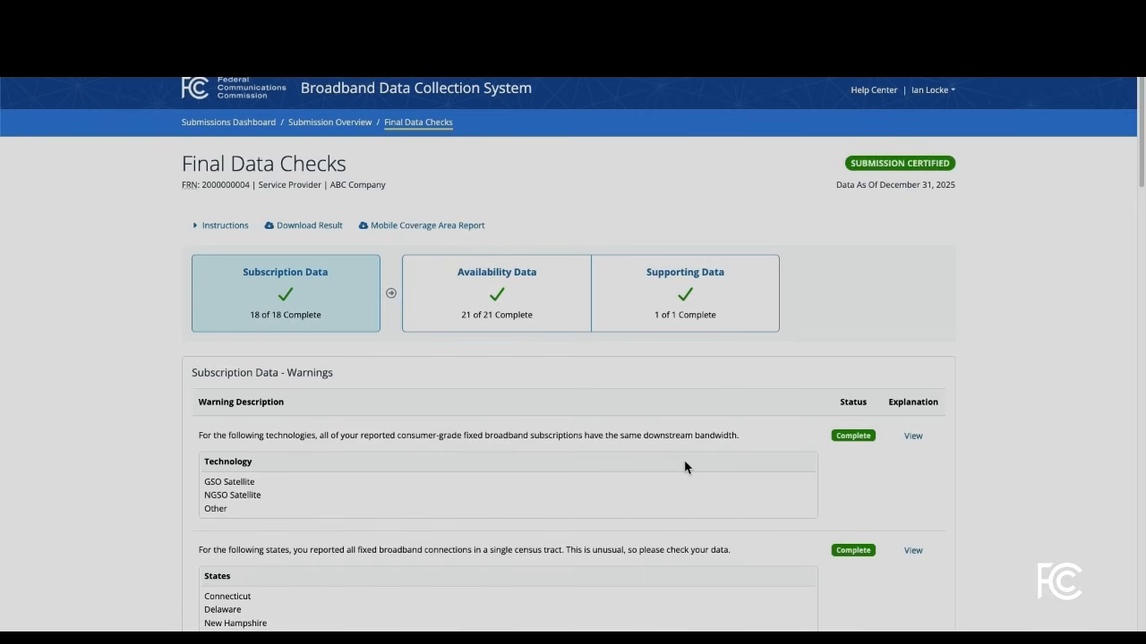
pyautogui.click(518, 323)
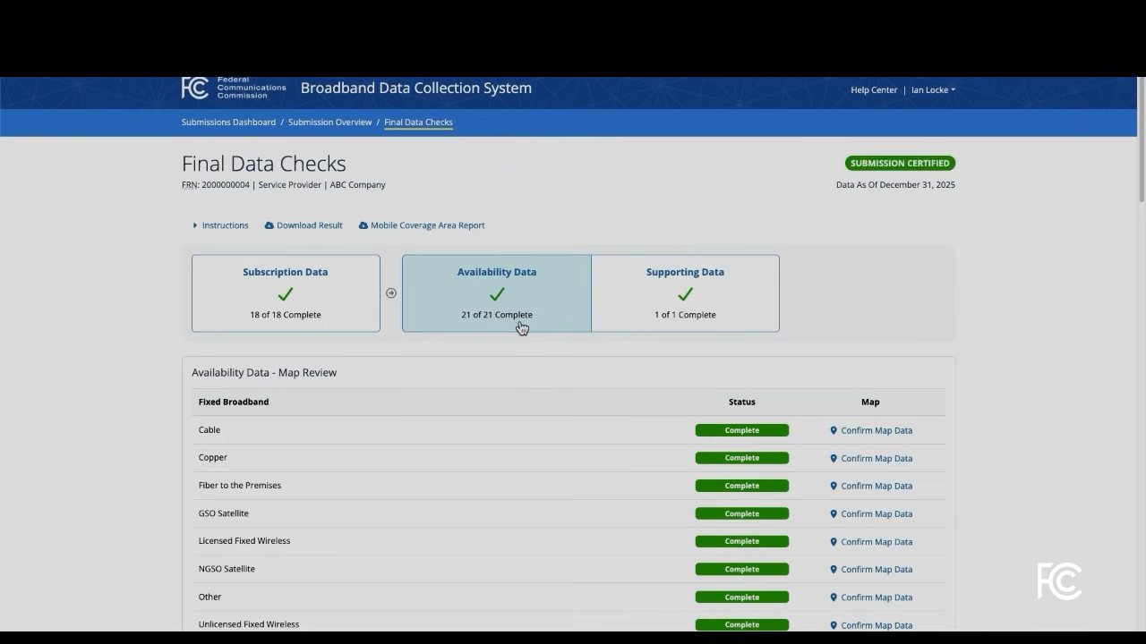
pyautogui.scroll(-4, 534, 338)
pyautogui.scroll(-2, 534, 339)
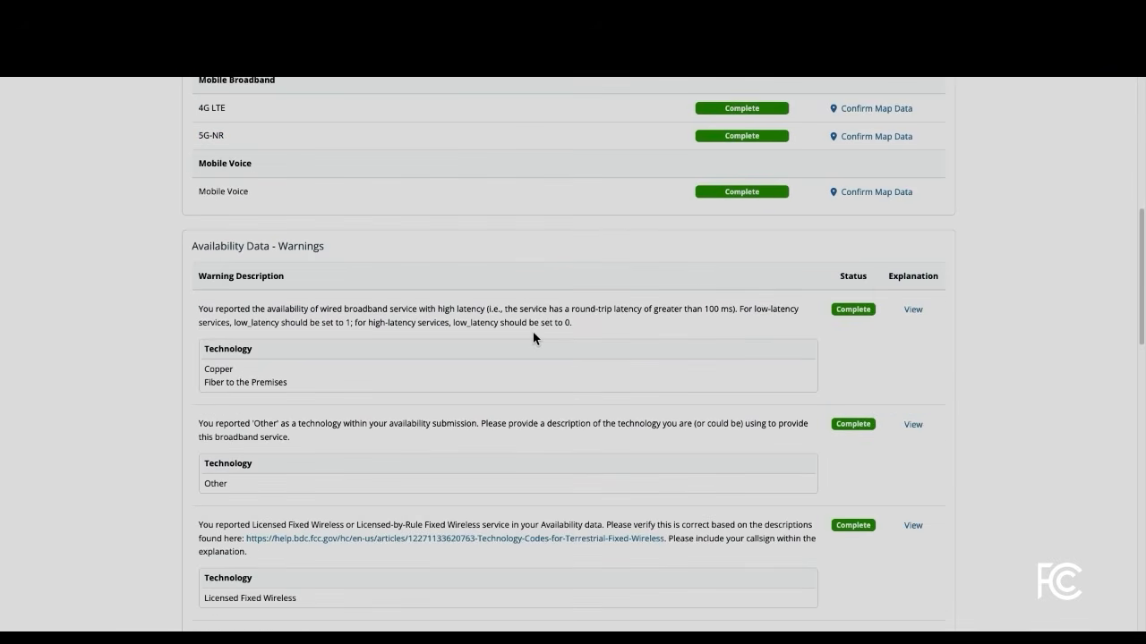
# Step: Examine the availability warnings about areas and locations with previously conceded or lost mobile and fixed challenges
pyautogui.scroll(-5, 533, 337)
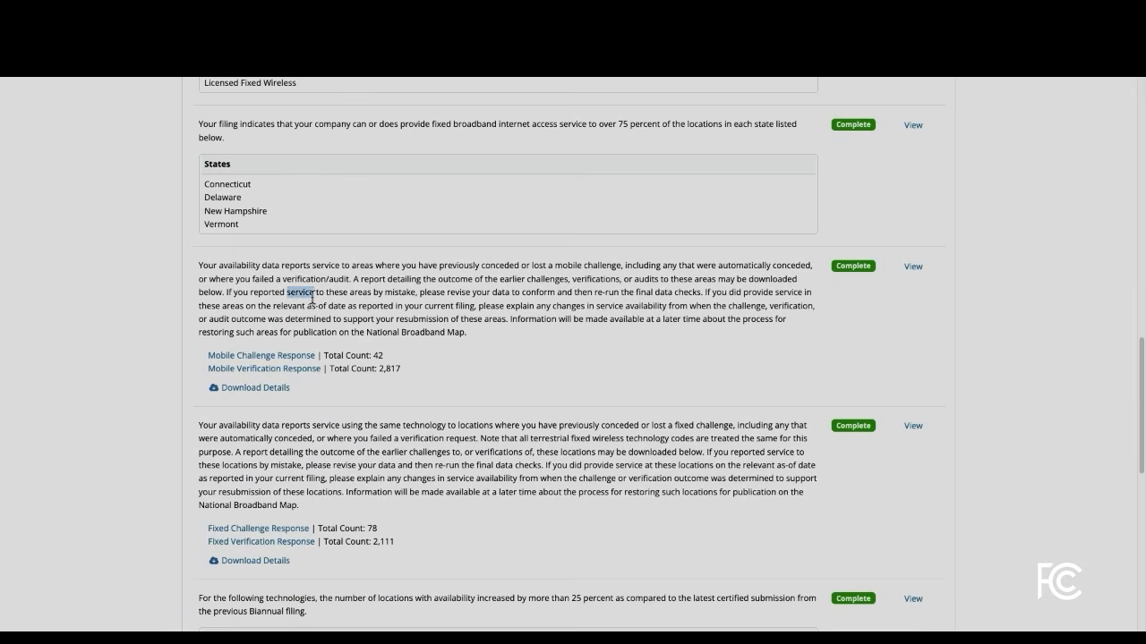
pyautogui.moveTo(487, 345); pyautogui.dragTo(199, 265)
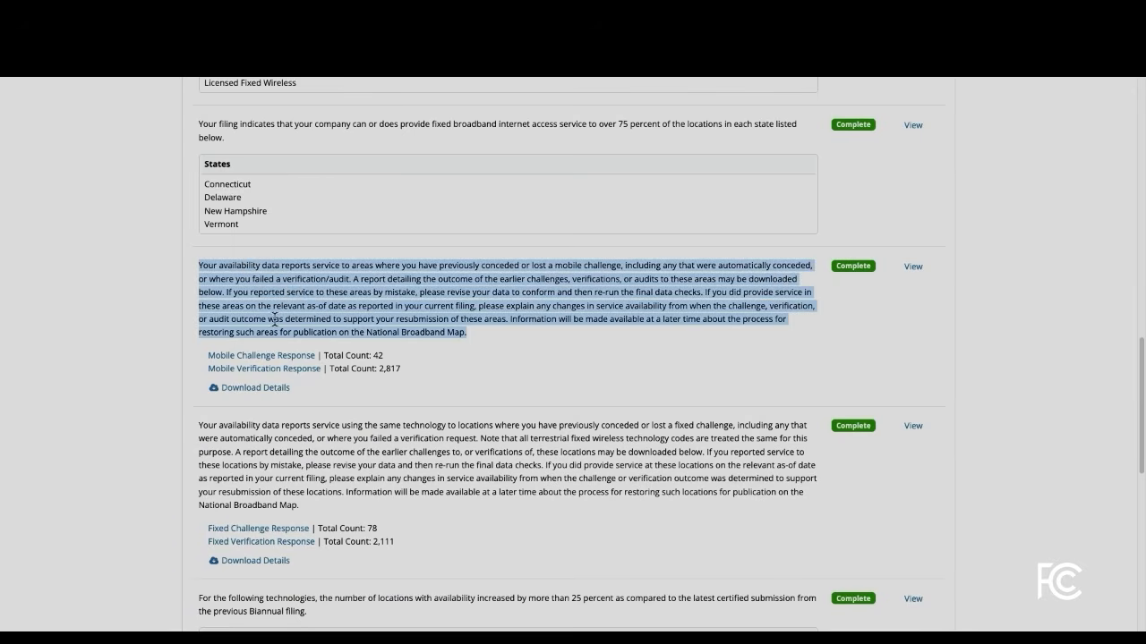
pyautogui.click(320, 498)
pyautogui.moveTo(317, 515); pyautogui.dragTo(188, 429)
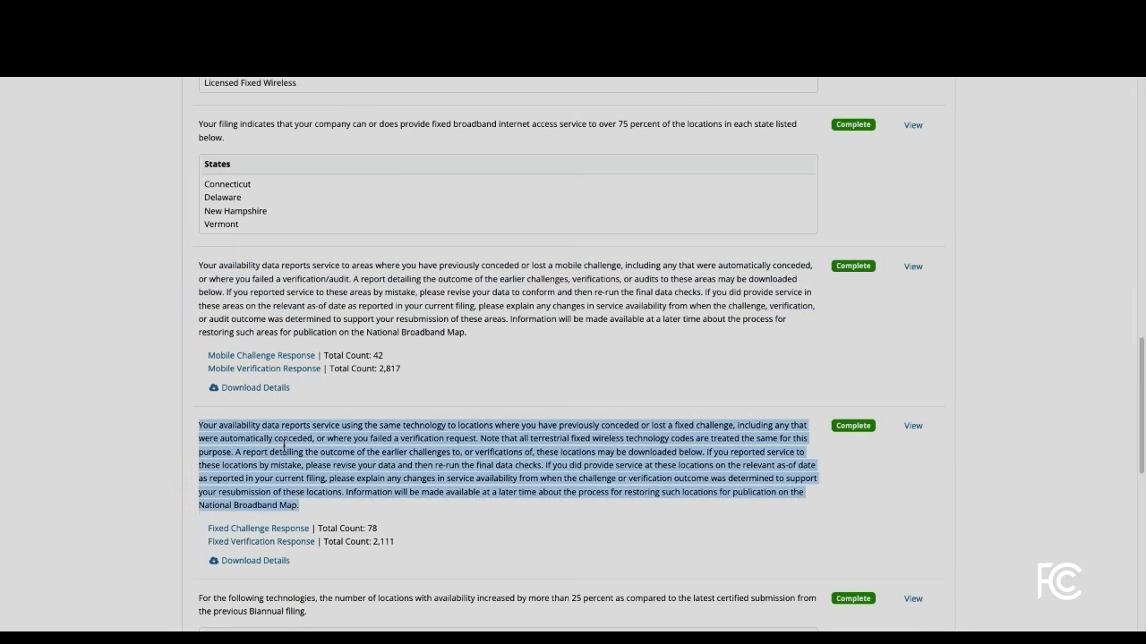
pyautogui.click(305, 463)
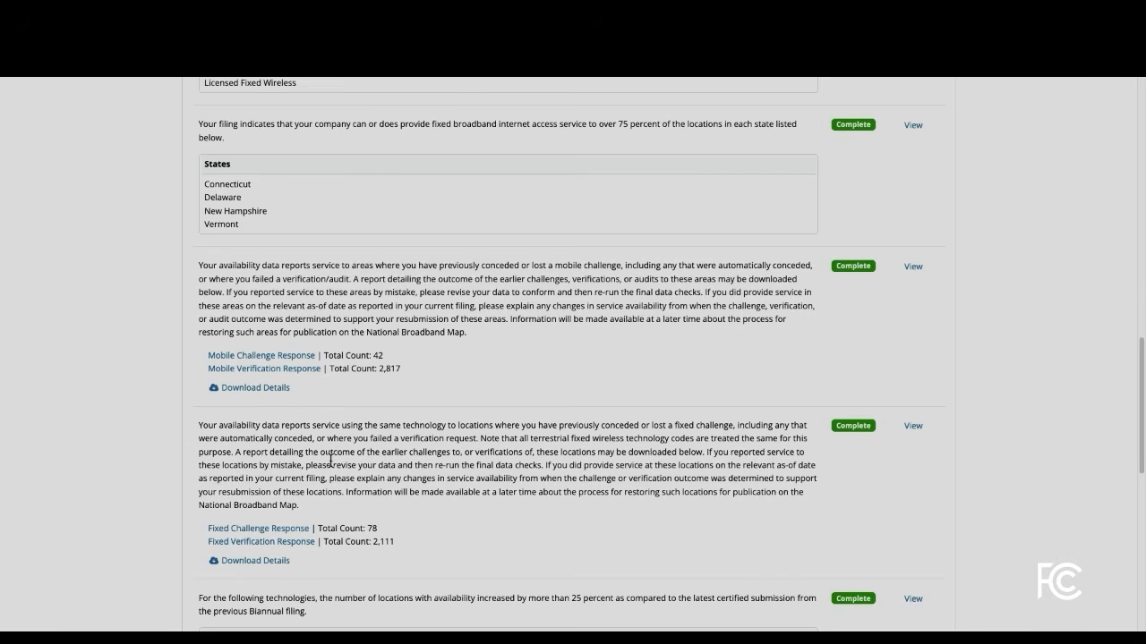
pyautogui.scroll(15, 330, 460)
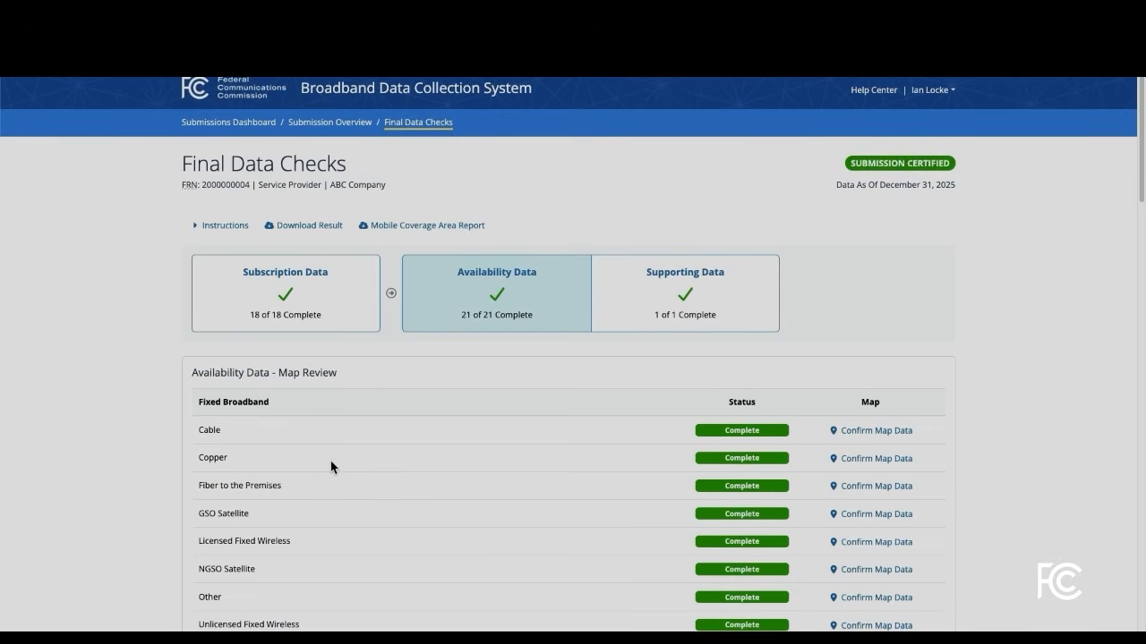
# Step: Return to the submission overview and open the Coverage Restoration page for the fixed data requests
pyautogui.click(323, 123)
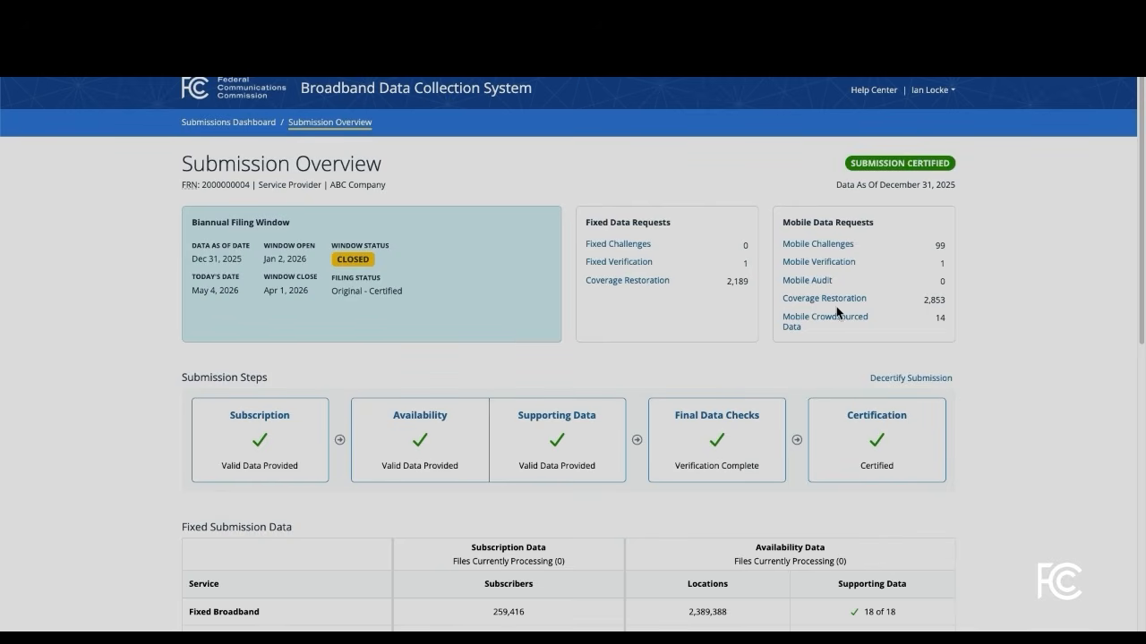
pyautogui.click(632, 285)
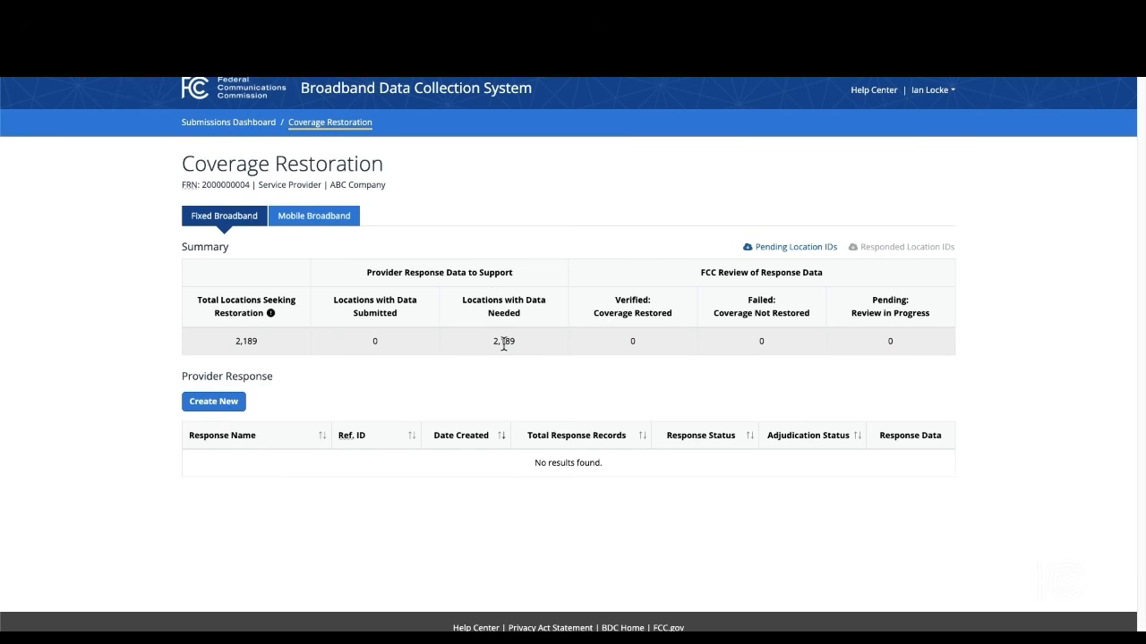
pyautogui.click(386, 341)
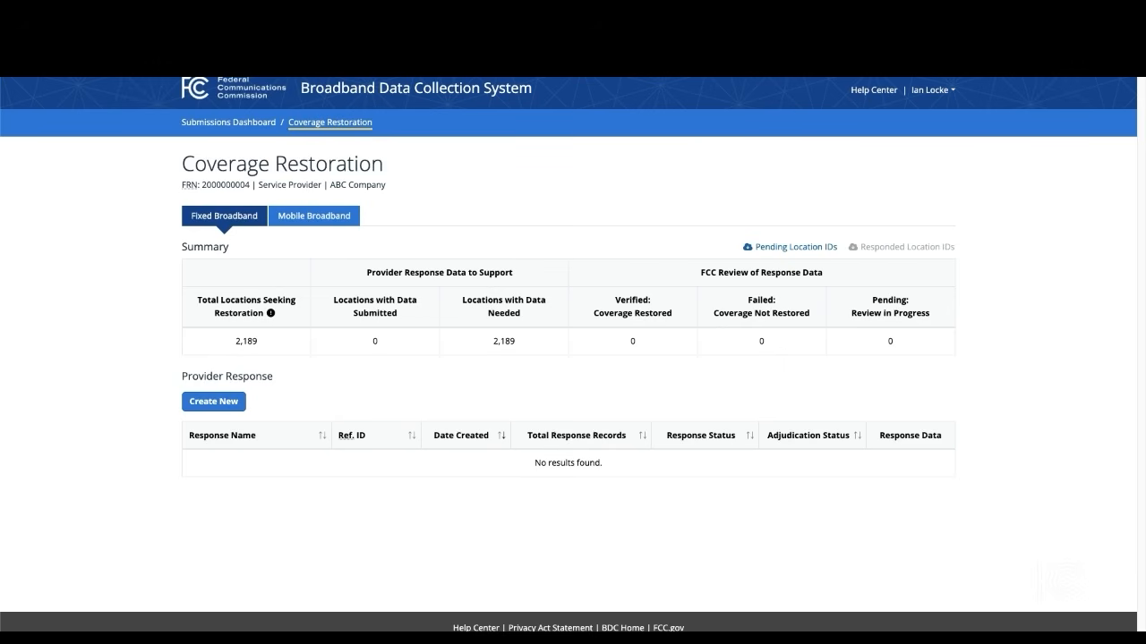
# Step: Create a new fixed broadband provider response named "Video Tutorial"
pyautogui.click(205, 403)
pyautogui.click(498, 154)
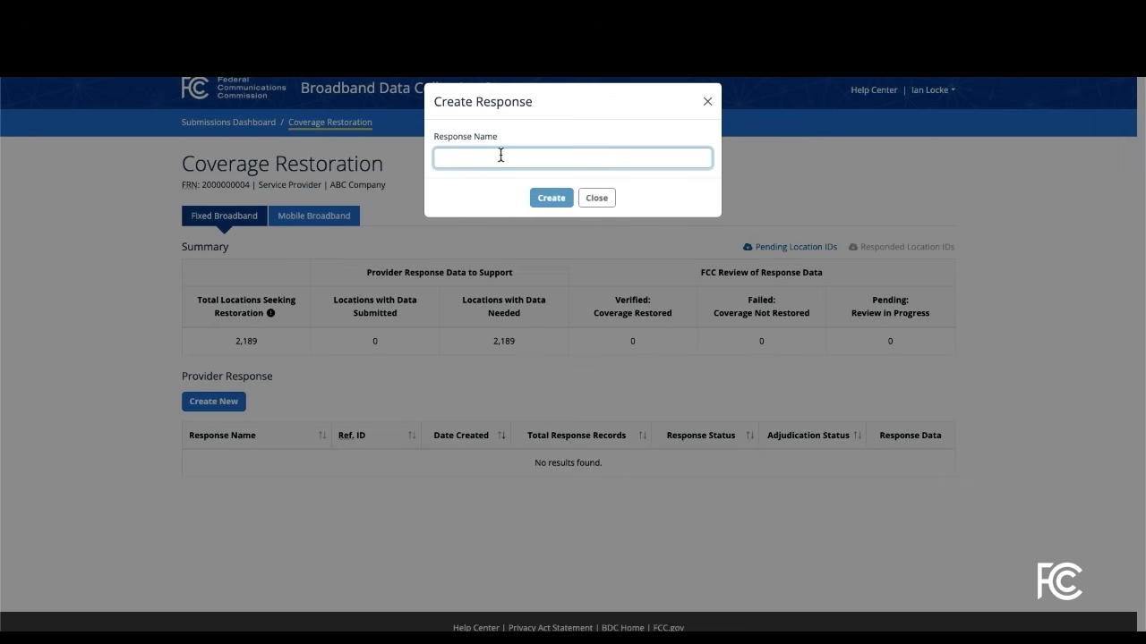
pyautogui.write('Video Turotia')
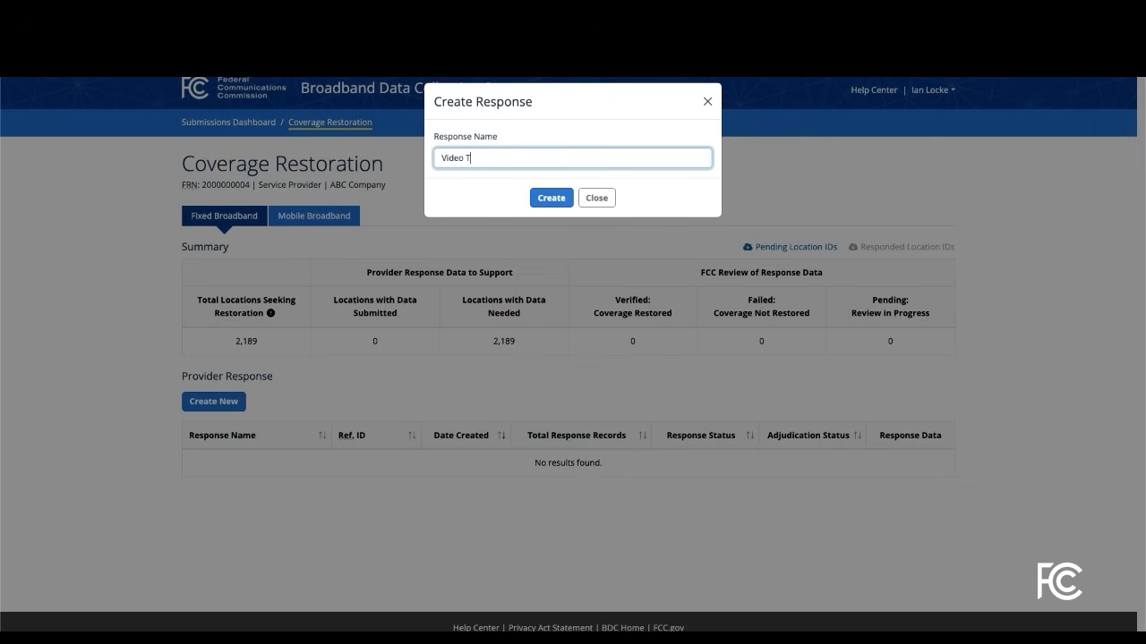
pyautogui.press('BackSpace')
pyautogui.press('BackSpace')
pyautogui.press('BackSpace')
pyautogui.press('BackSpace')
pyautogui.press('BackSpace')
pyautogui.write('torial')
pyautogui.click(561, 197)
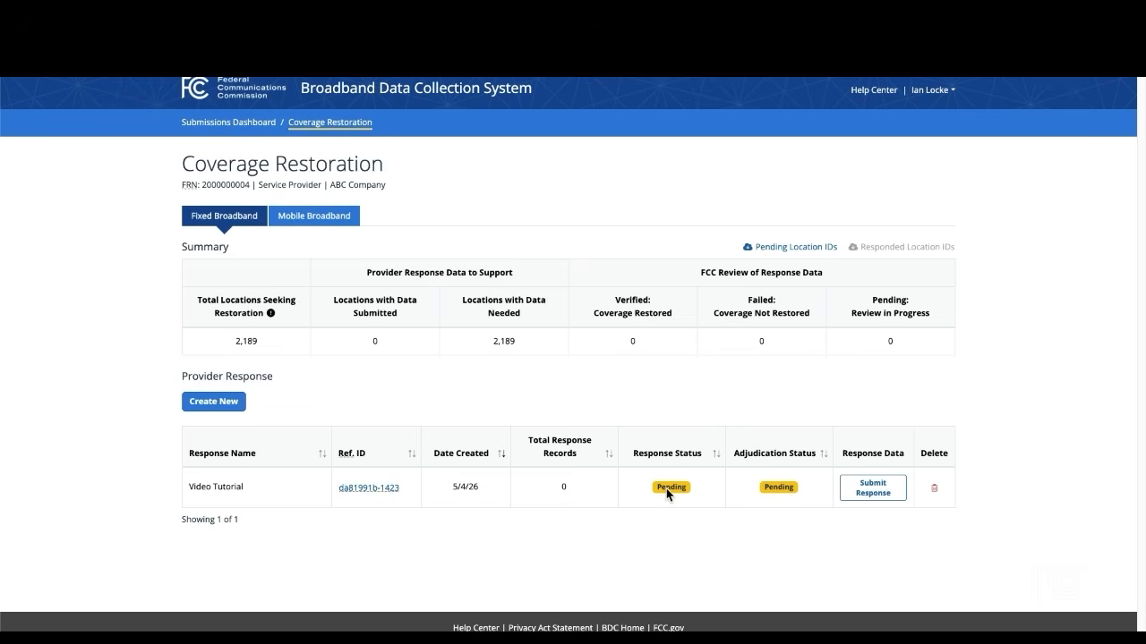
# Step: Upload "Restoration Code Response Data - Fixed_D25.csv" as the restoration code response data for the Video Tutorial response
pyautogui.click(873, 491)
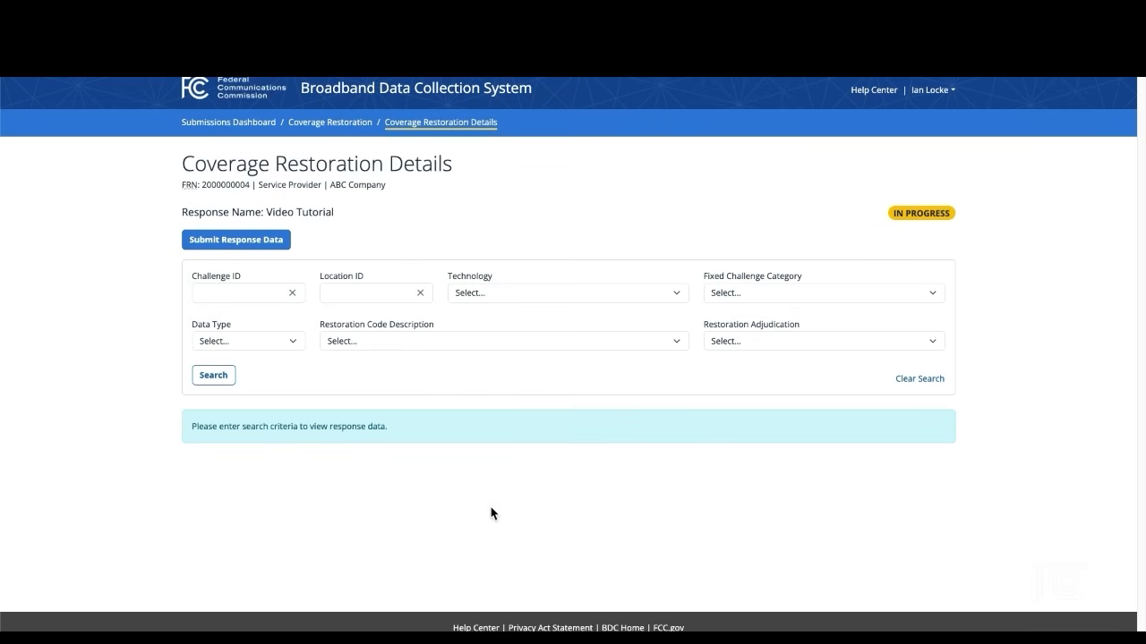
pyautogui.click(247, 244)
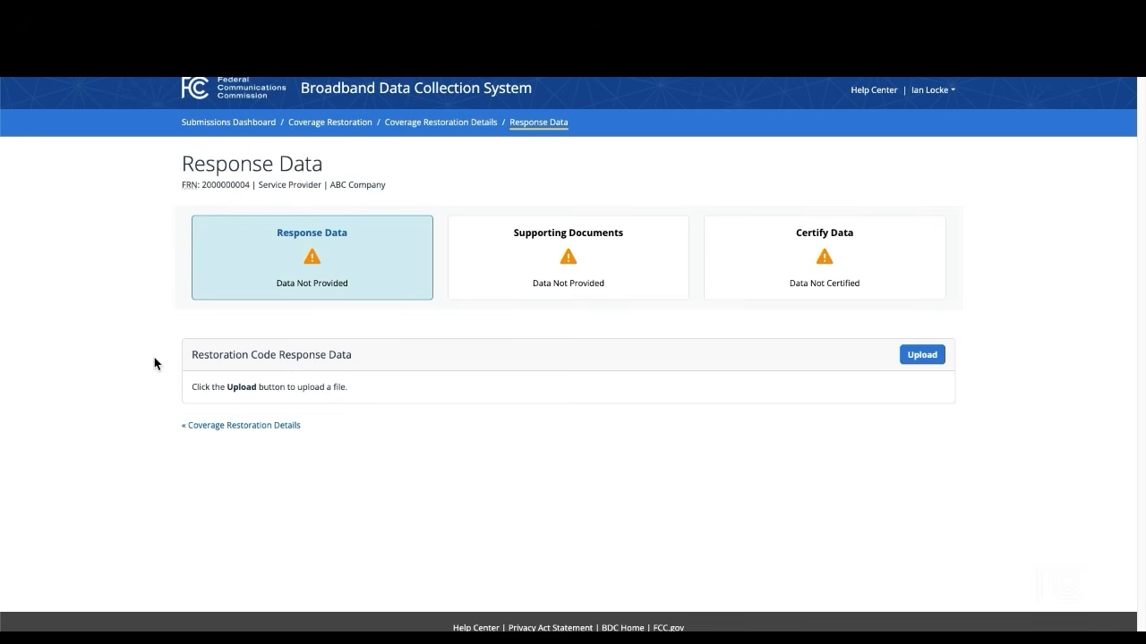
pyautogui.press('super+Tab')
pyautogui.click(922, 356)
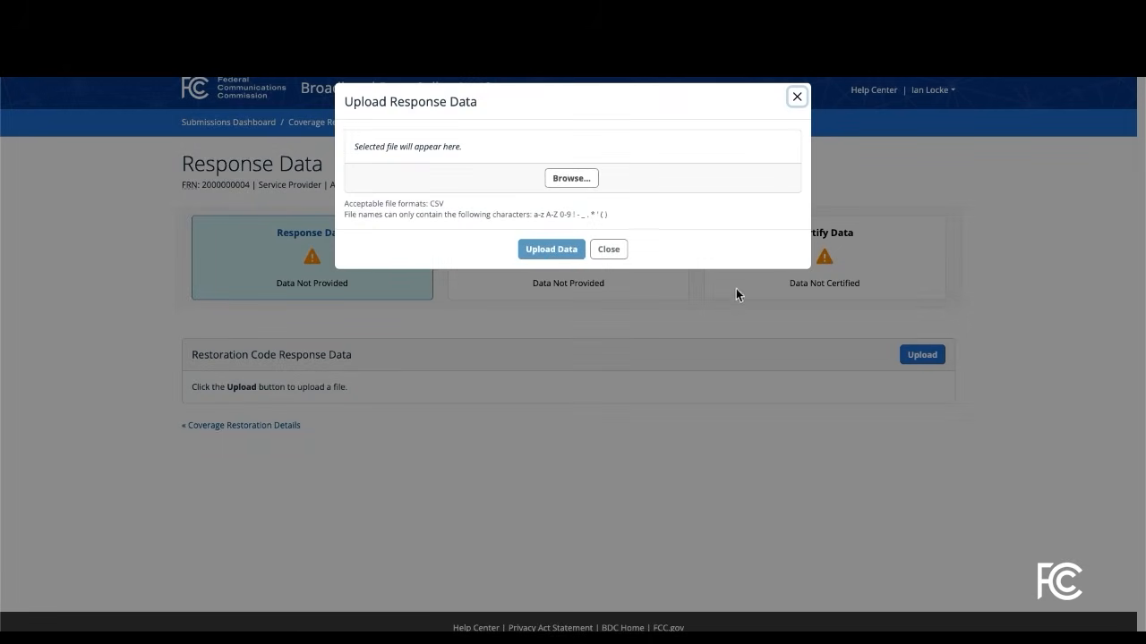
pyautogui.click(572, 179)
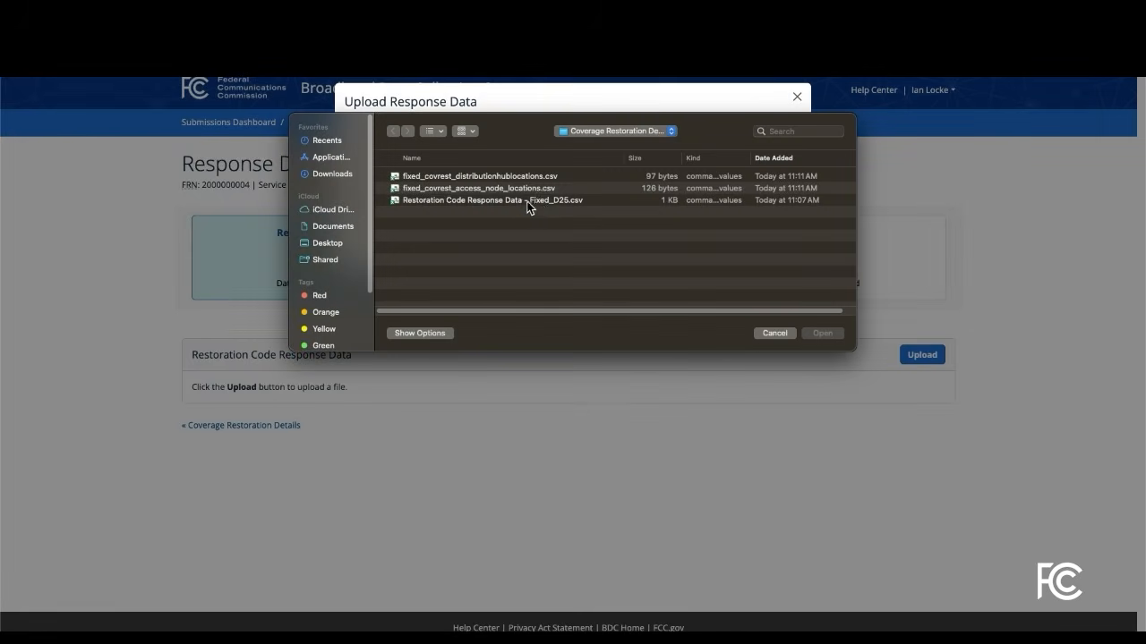
pyautogui.click(522, 200)
pyautogui.doubleClick(522, 202)
pyautogui.click(566, 295)
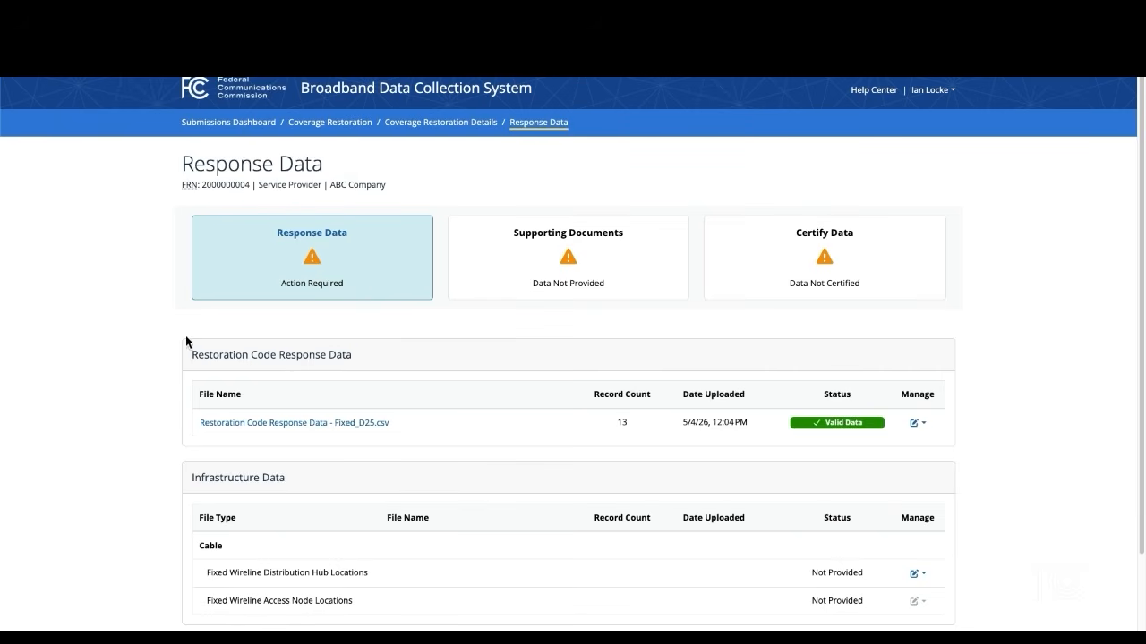
# Step: Upload fixed_covrest_distributionhublocations.csv as the cable infrastructure data for Fixed Wireline Distribution Hub Locations
pyautogui.scroll(-1, 981, 426)
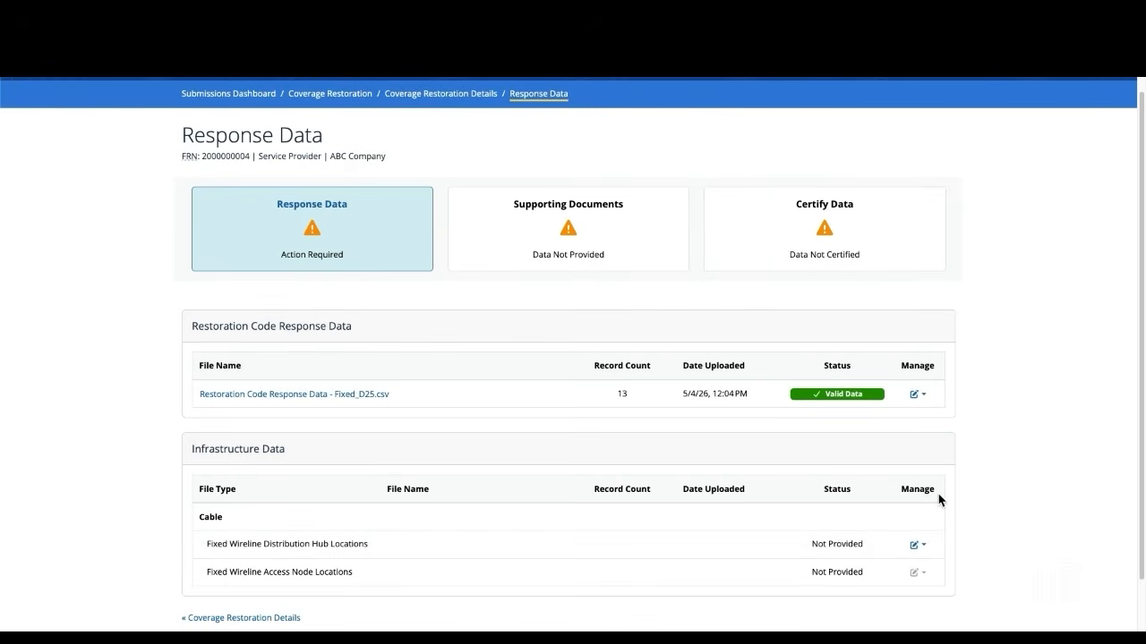
pyautogui.click(916, 545)
pyautogui.click(909, 569)
pyautogui.click(567, 195)
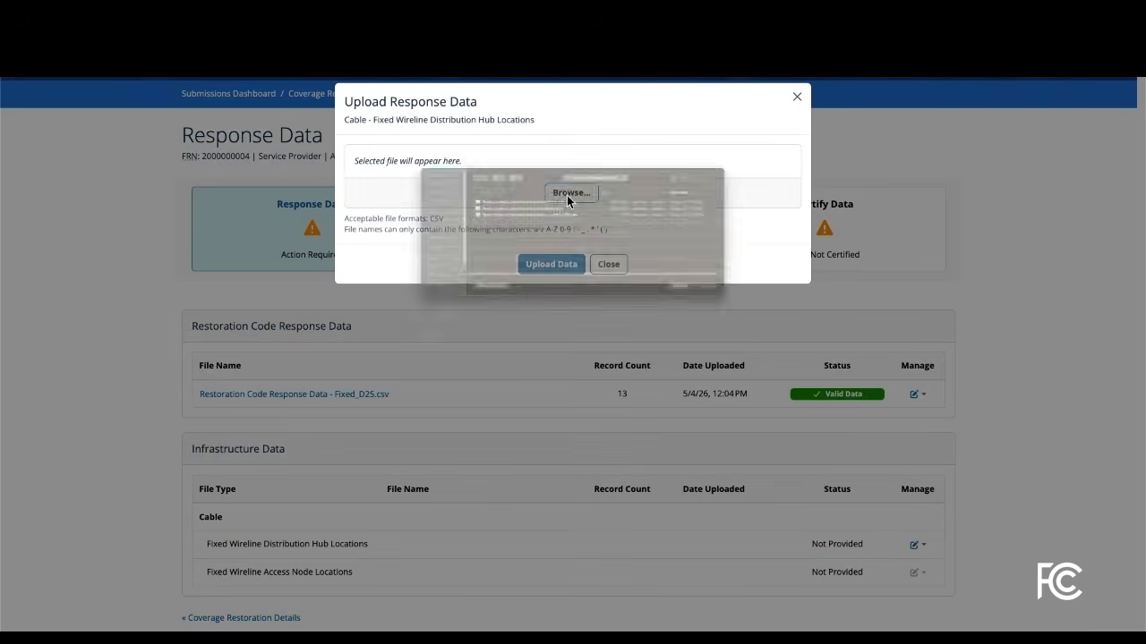
pyautogui.doubleClick(526, 178)
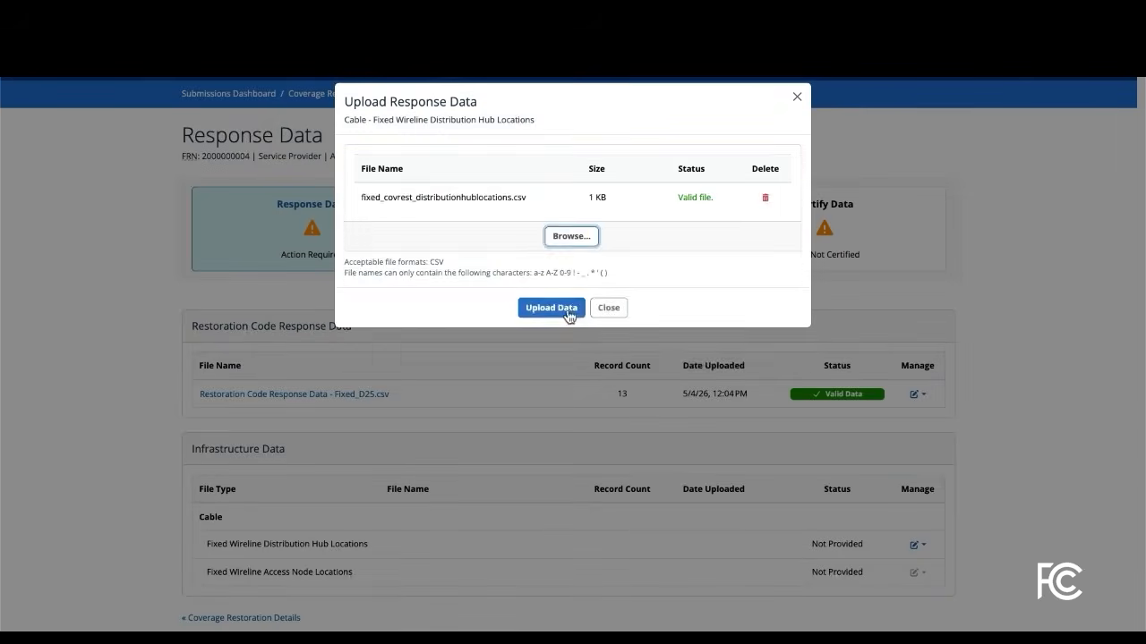
pyautogui.click(552, 308)
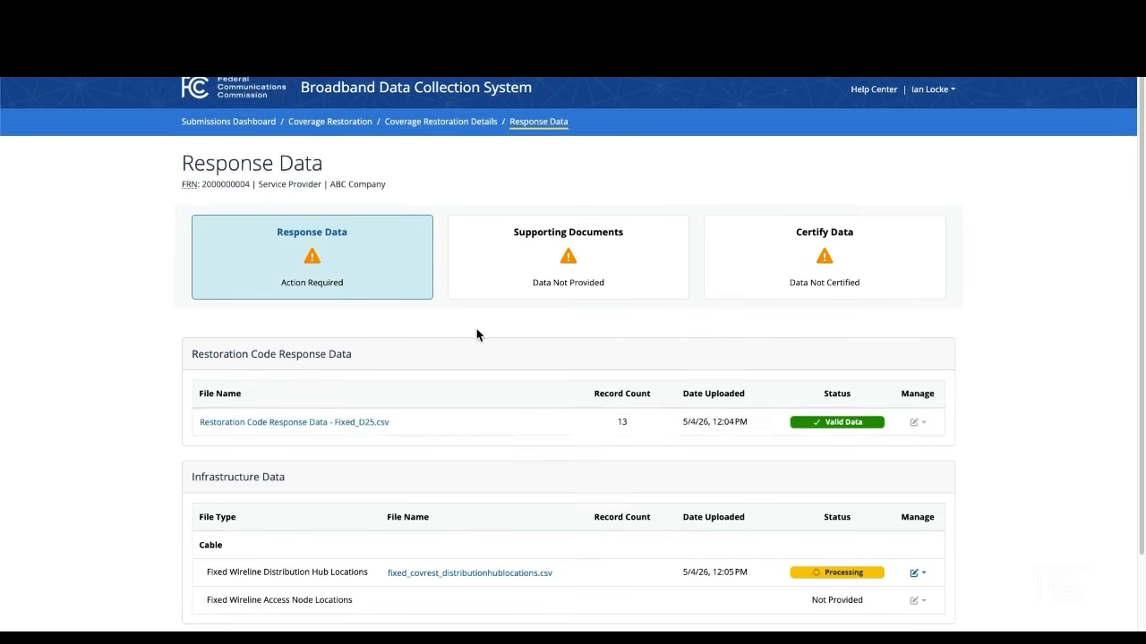
# Step: Upload fixed_covrest_access_node_locations.csv as the cable infrastructure data for Fixed Wireline Access Node Locations
pyautogui.scroll(-2, 476, 329)
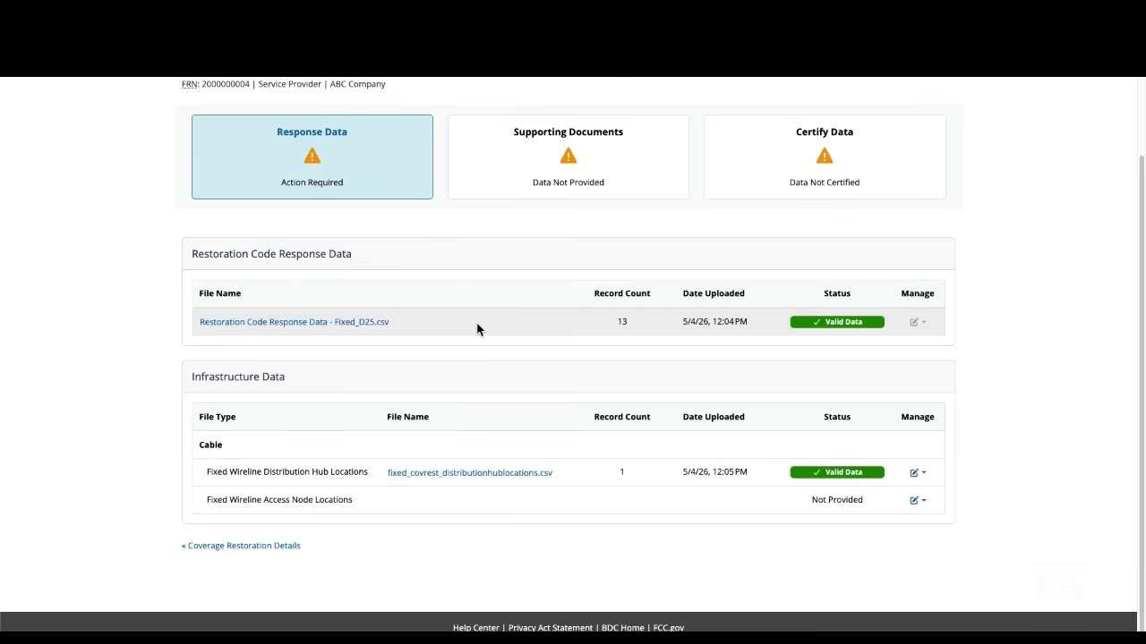
pyautogui.click(914, 499)
pyautogui.click(864, 507)
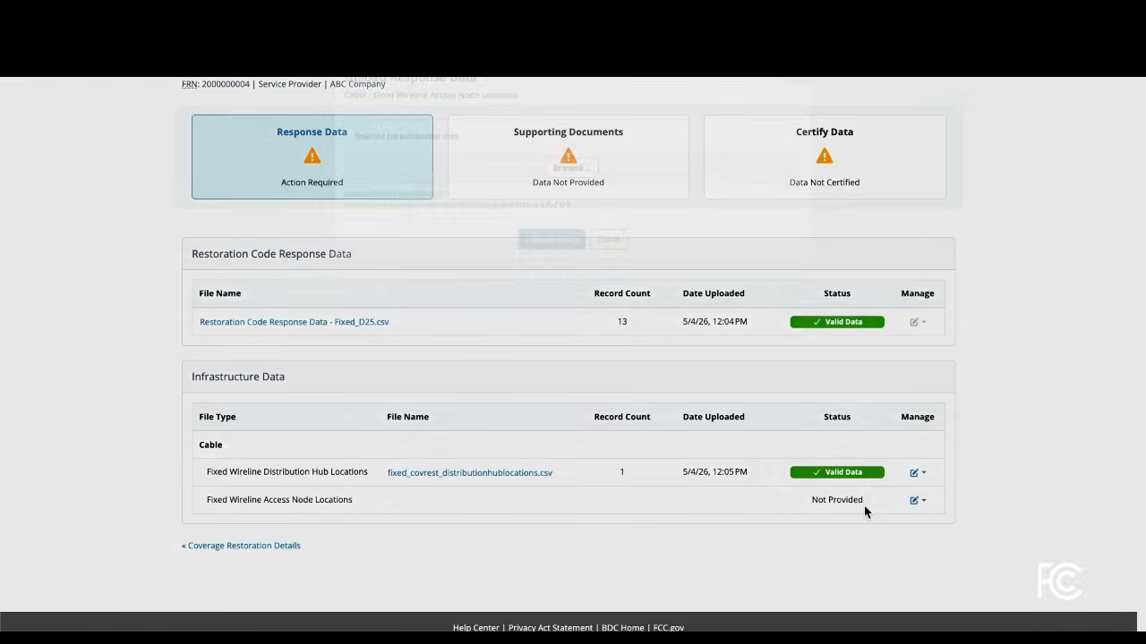
pyautogui.click(576, 195)
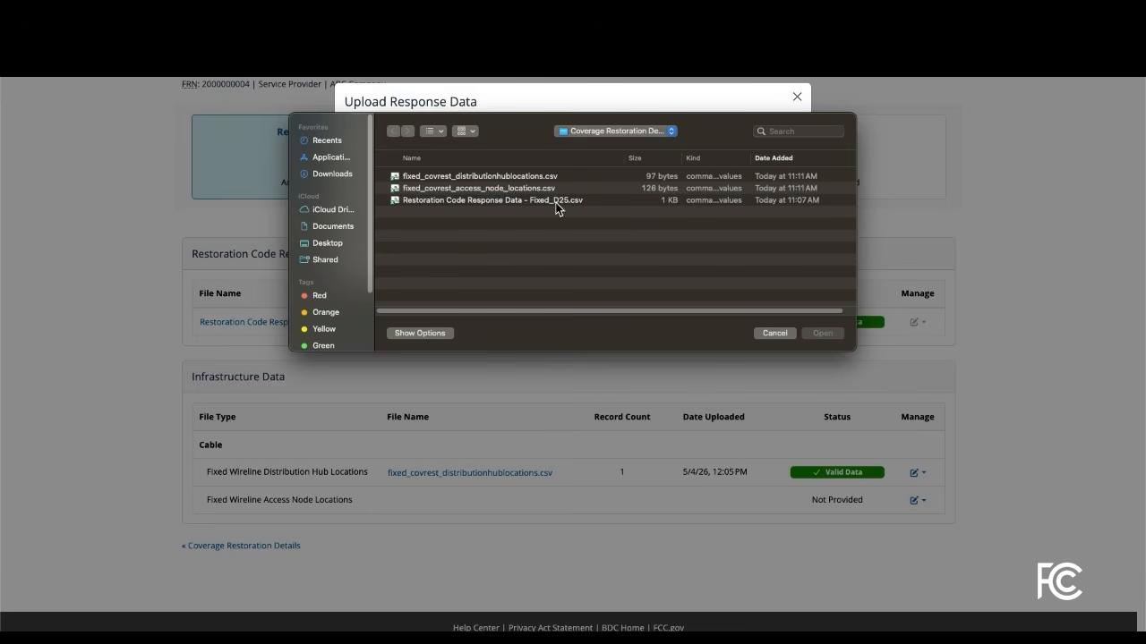
pyautogui.doubleClick(534, 189)
pyautogui.click(554, 308)
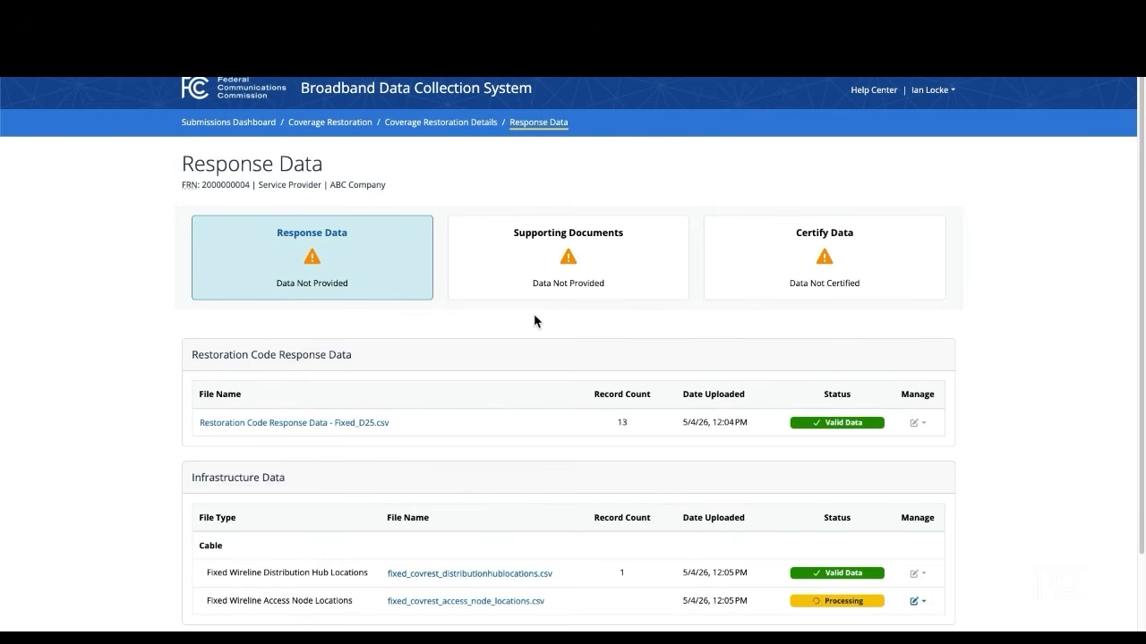
pyautogui.scroll(-1, 531, 328)
pyautogui.scroll(1, 532, 327)
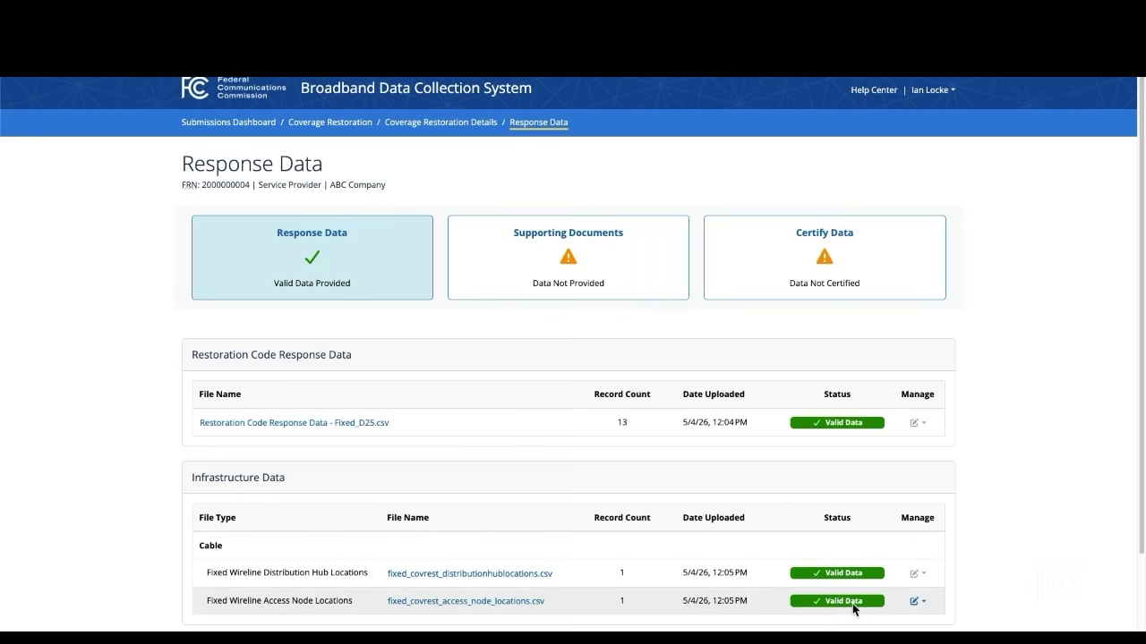
# Step: Upload fixed_covrest_distributionhublocations.csv as a supporting document for the response
pyautogui.click(616, 274)
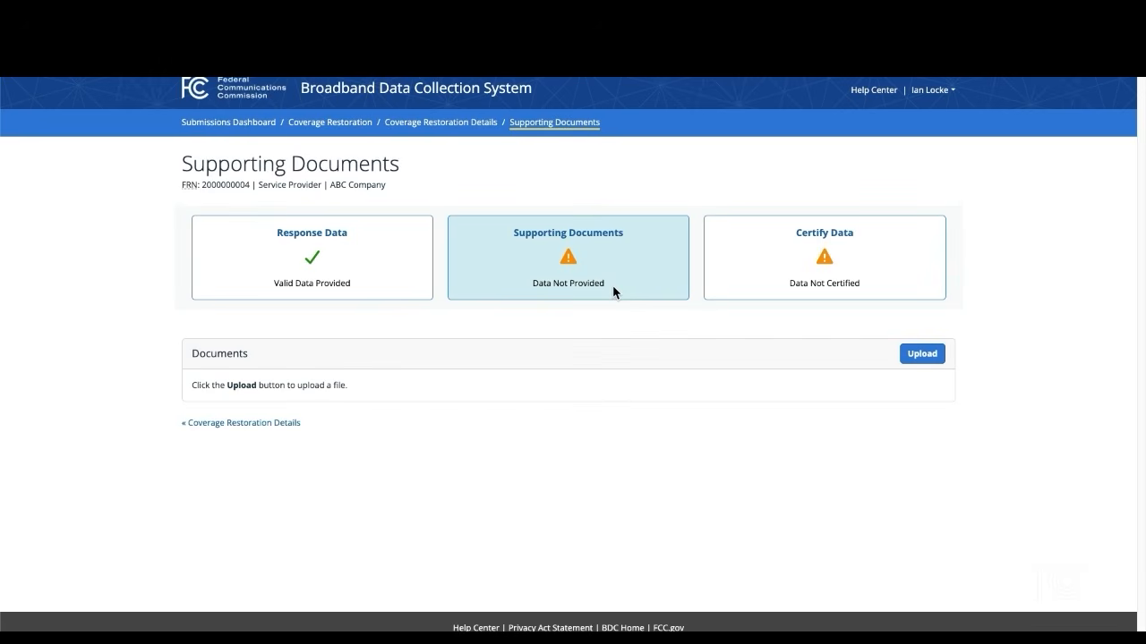
pyautogui.click(923, 355)
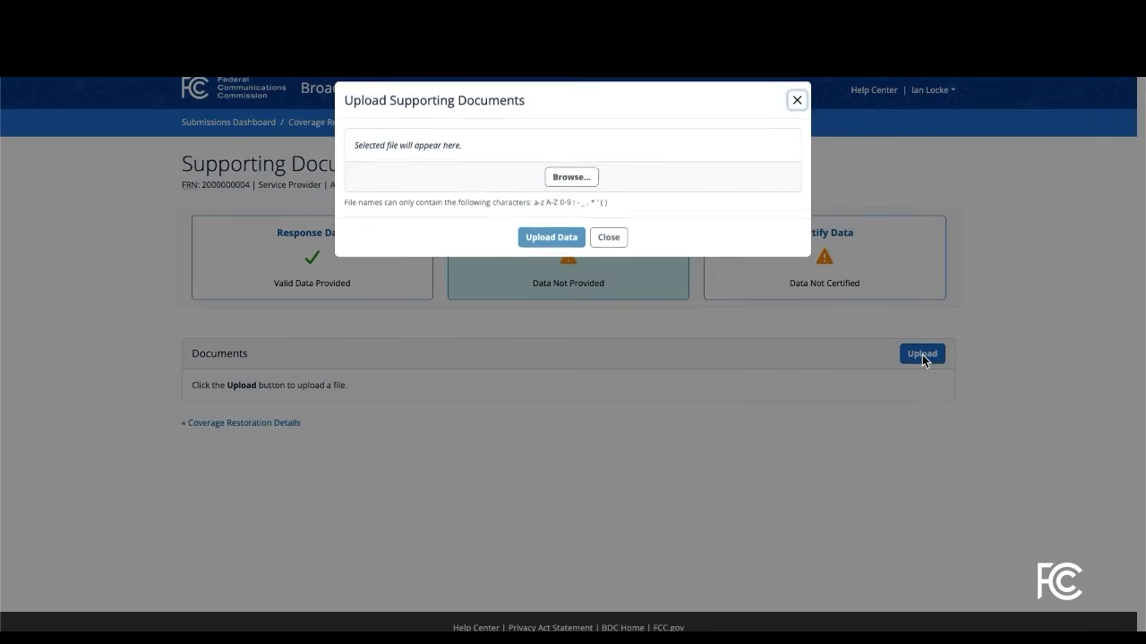
pyautogui.click(560, 177)
pyautogui.doubleClick(514, 176)
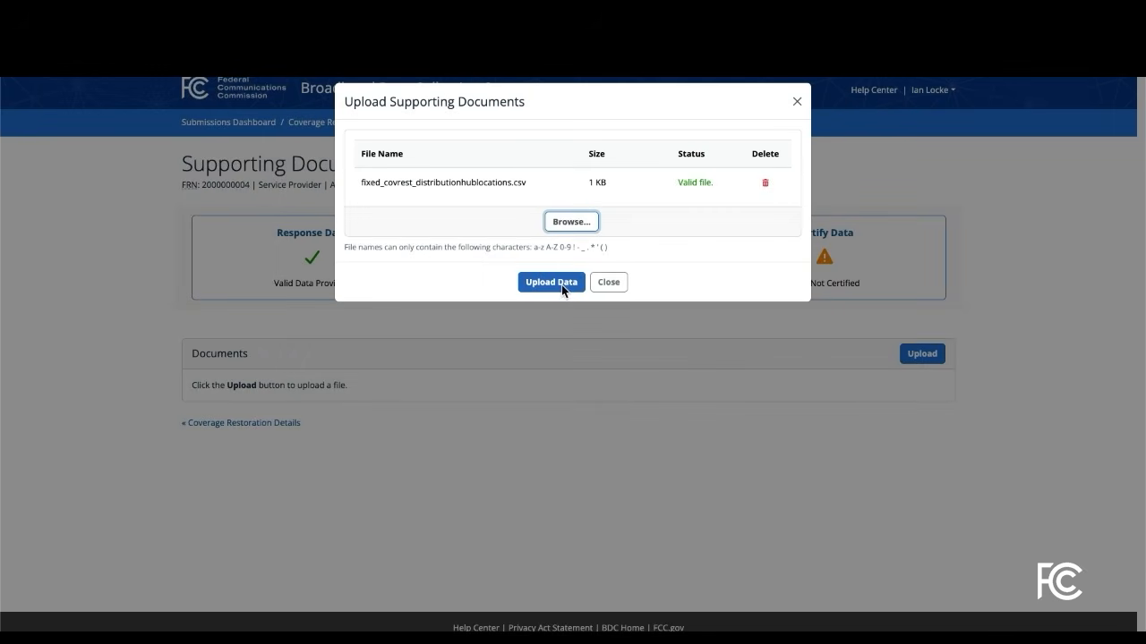
pyautogui.click(562, 285)
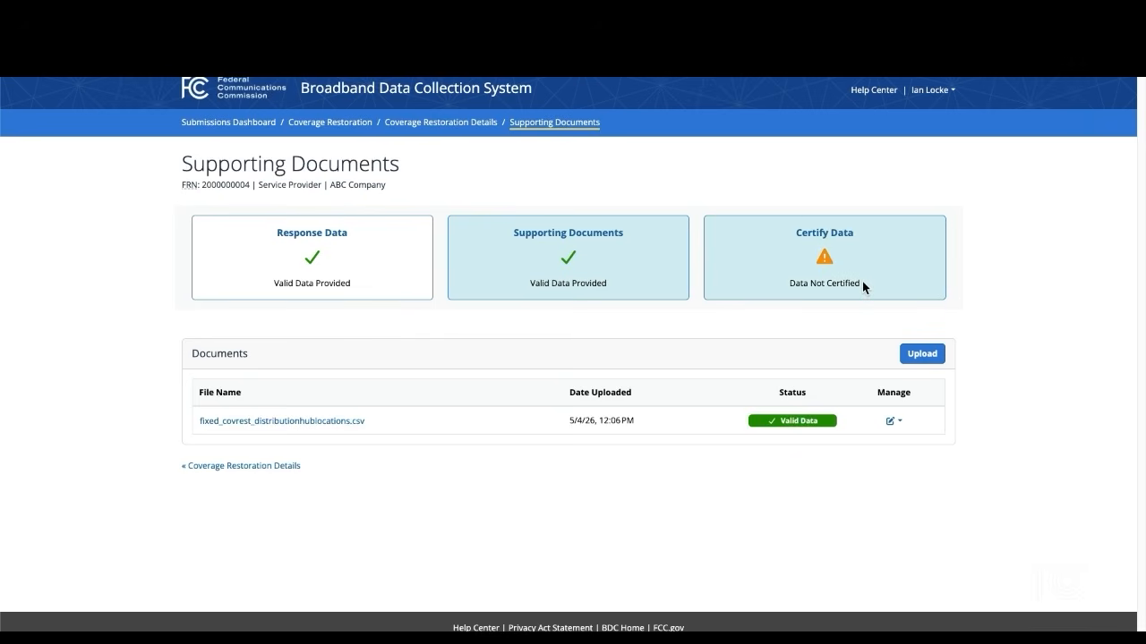
# Step: Certify the Video Tutorial response data, acknowledging that the certifying official's name constitutes an electronic signature
pyautogui.click(856, 269)
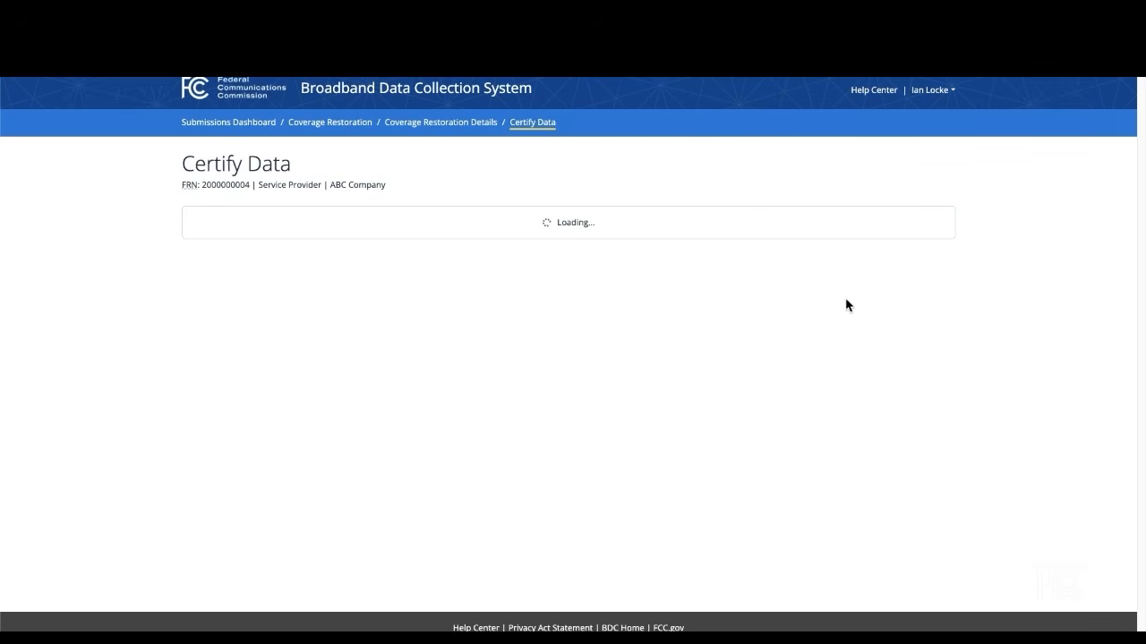
pyautogui.moveTo(176, 379); pyautogui.dragTo(660, 430)
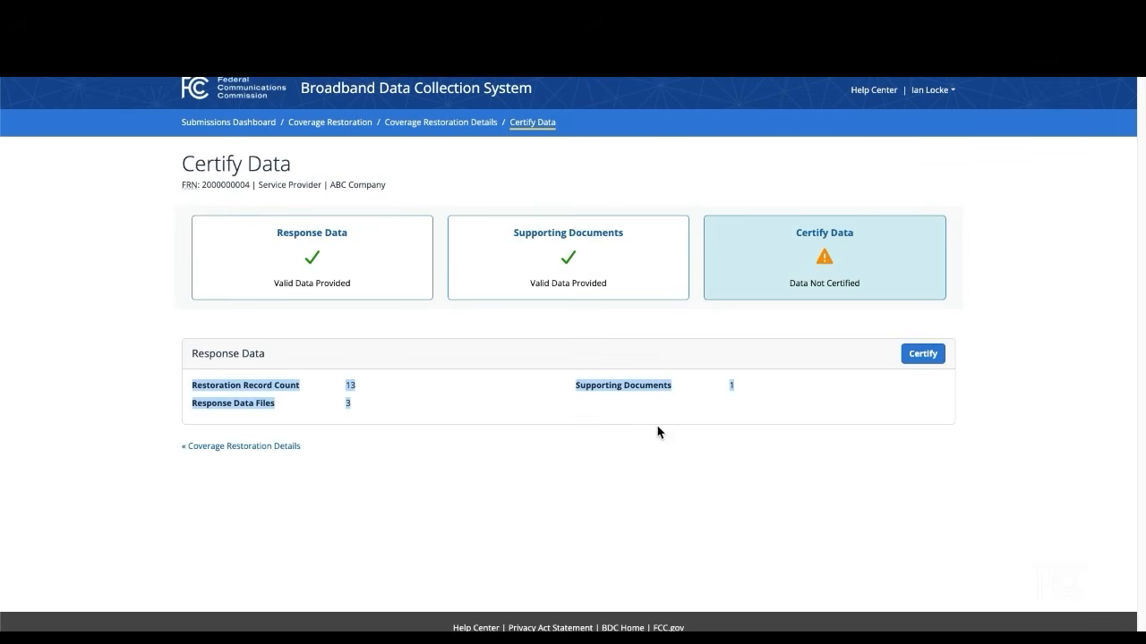
pyautogui.click(755, 417)
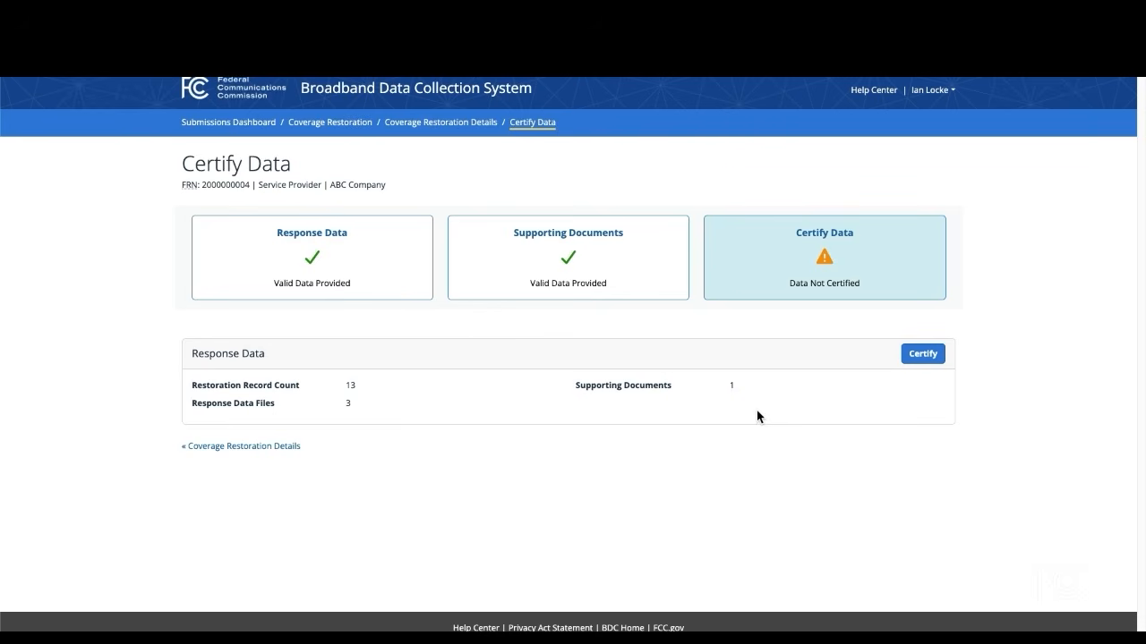
pyautogui.click(923, 355)
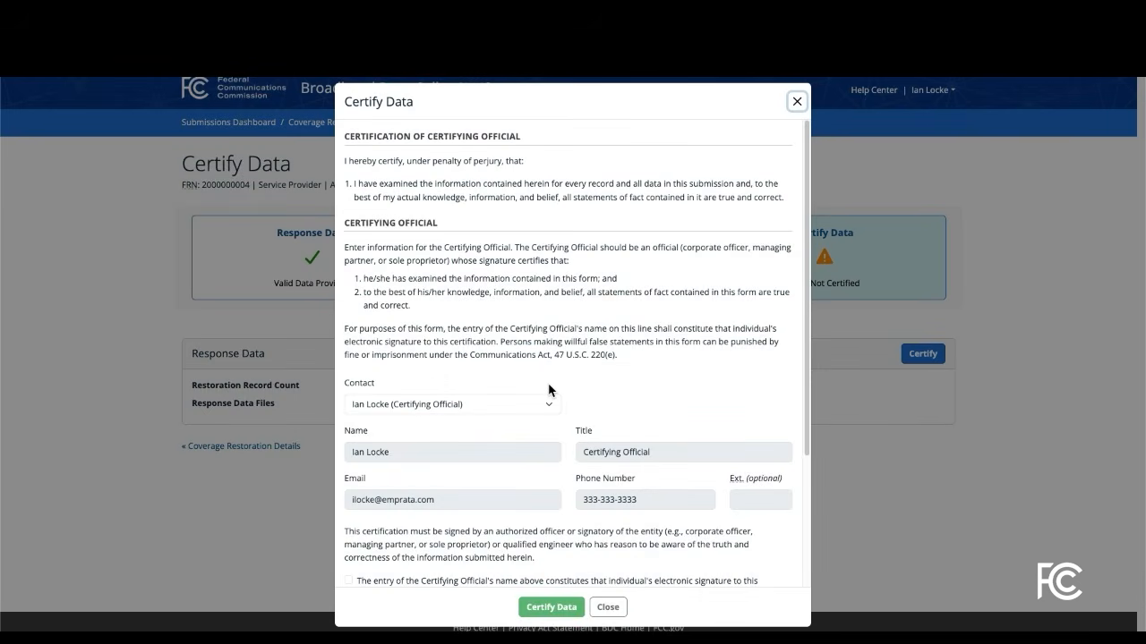
pyautogui.scroll(-2, 806, 286)
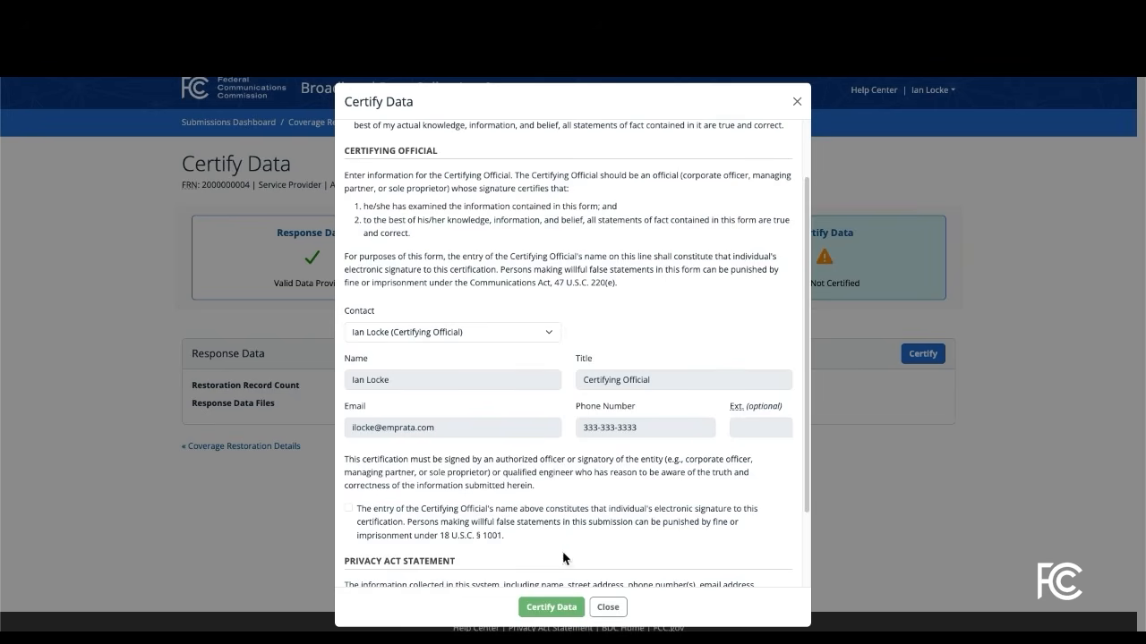
pyautogui.scroll(-2, 405, 410)
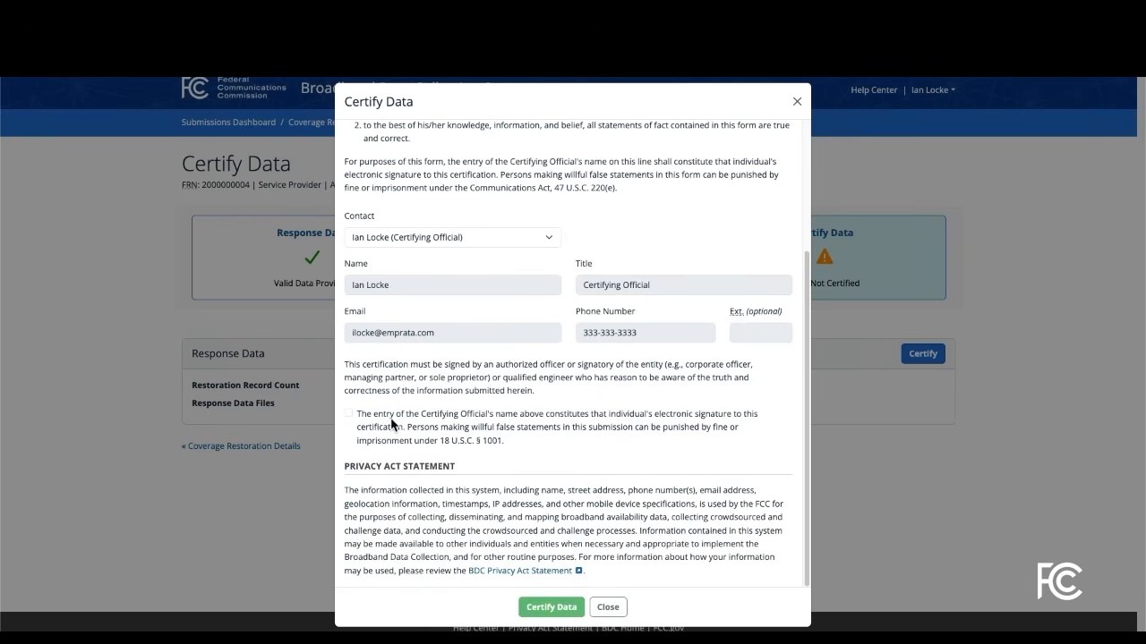
pyautogui.click(348, 413)
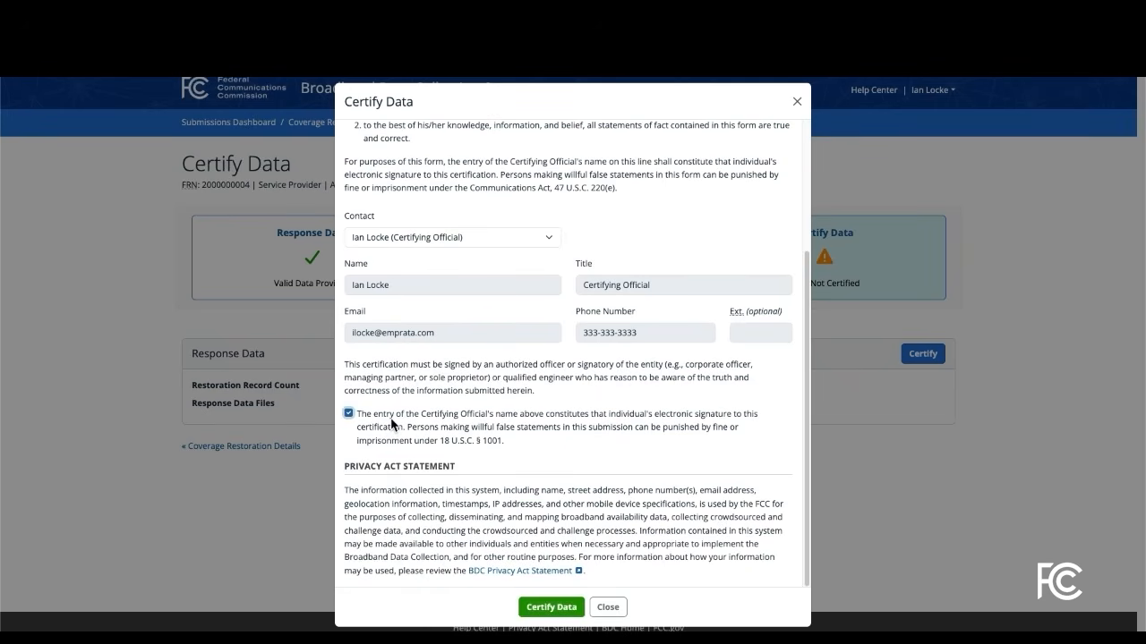
pyautogui.click(551, 607)
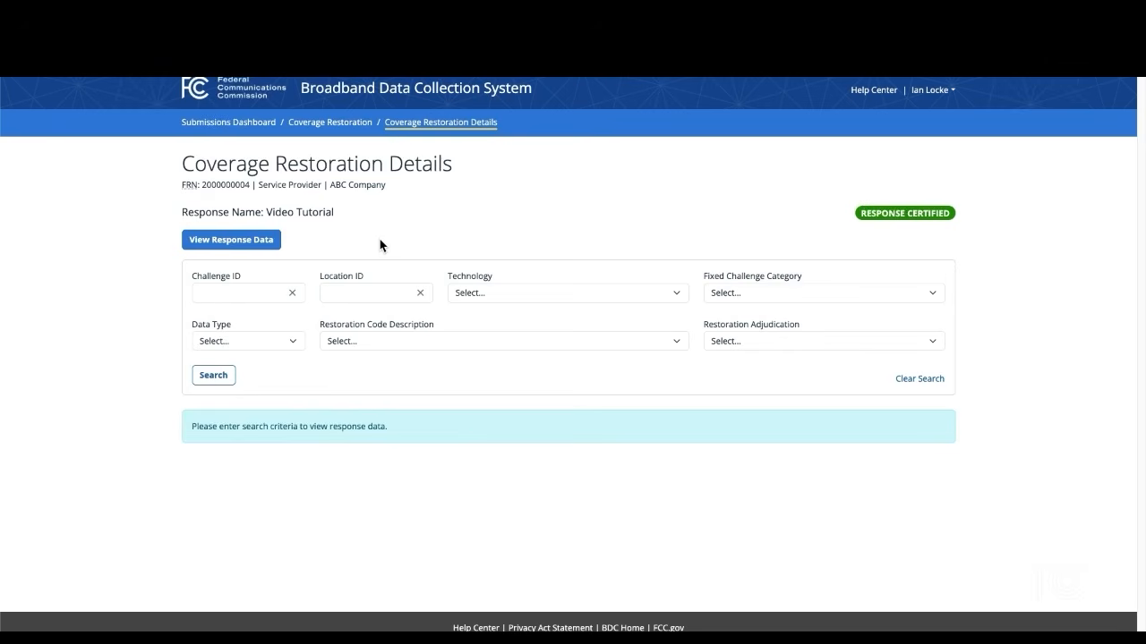
# Step: List all records of the certified Video Tutorial response and view the challenge certification details of the first challenge
pyautogui.click(225, 381)
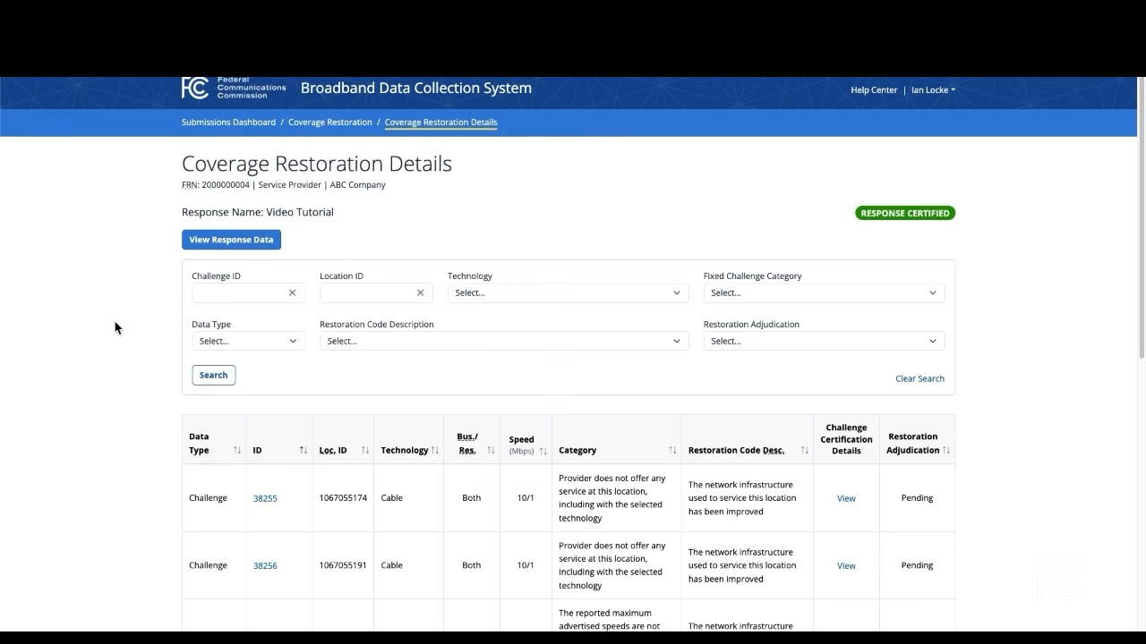
pyautogui.scroll(-3, 116, 327)
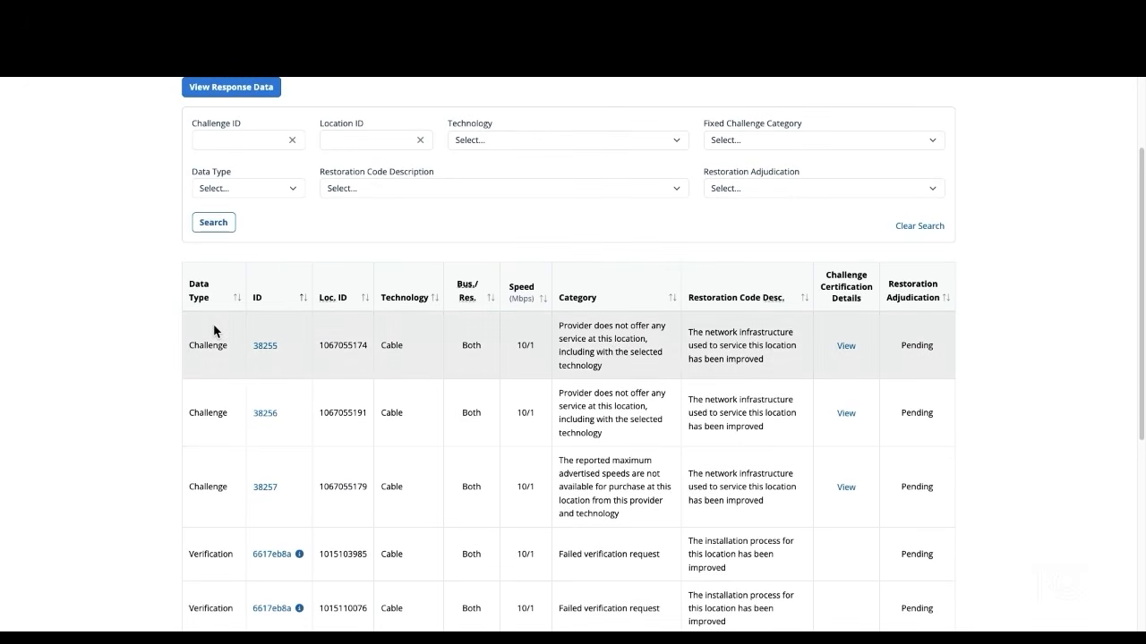
pyautogui.scroll(-1, 206, 314)
pyautogui.scroll(-1, 207, 314)
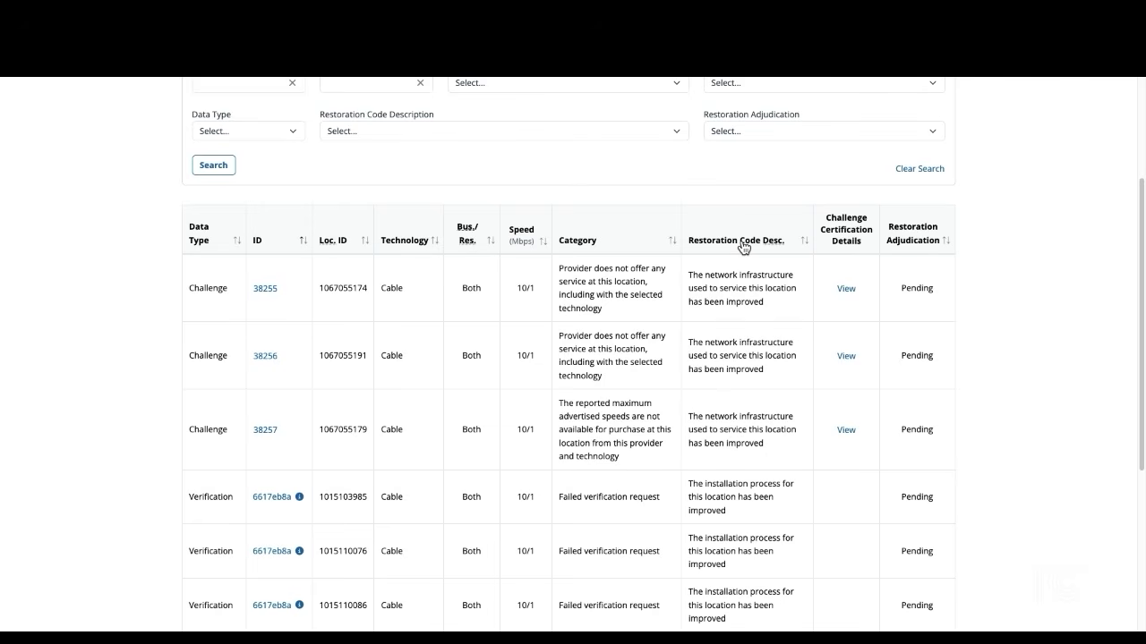
pyautogui.click(847, 289)
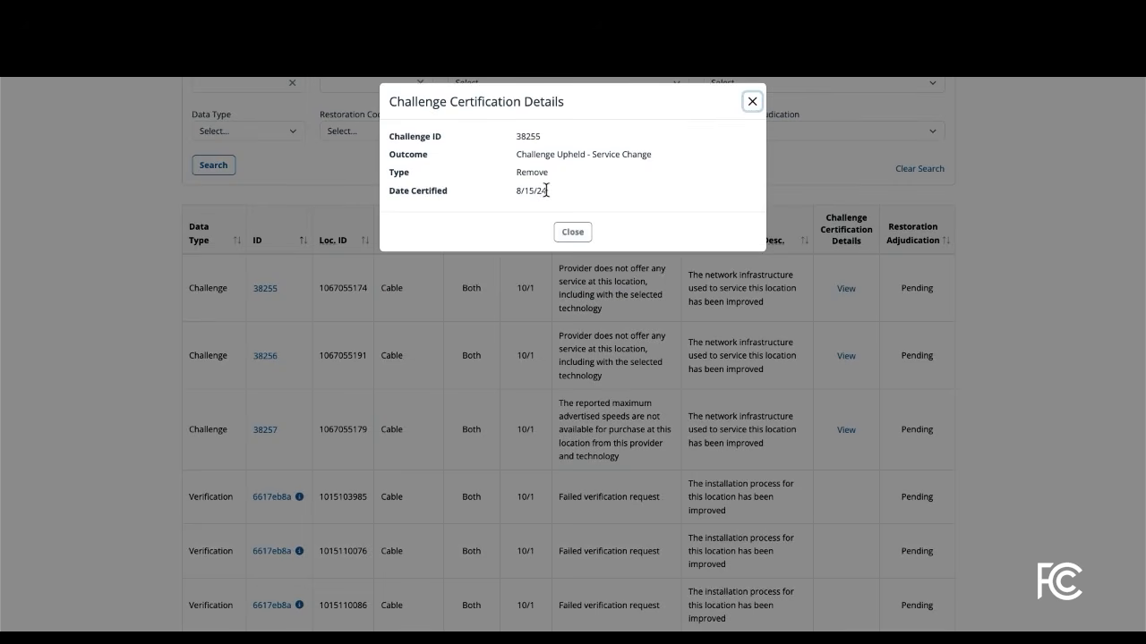
pyautogui.click(573, 232)
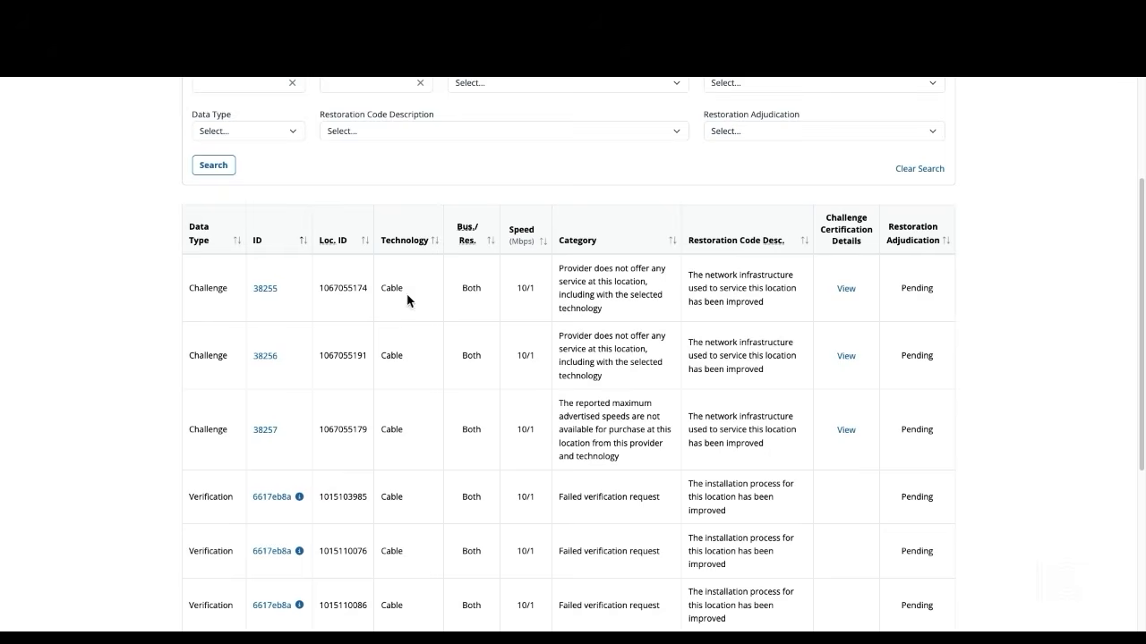
pyautogui.scroll(3, 585, 149)
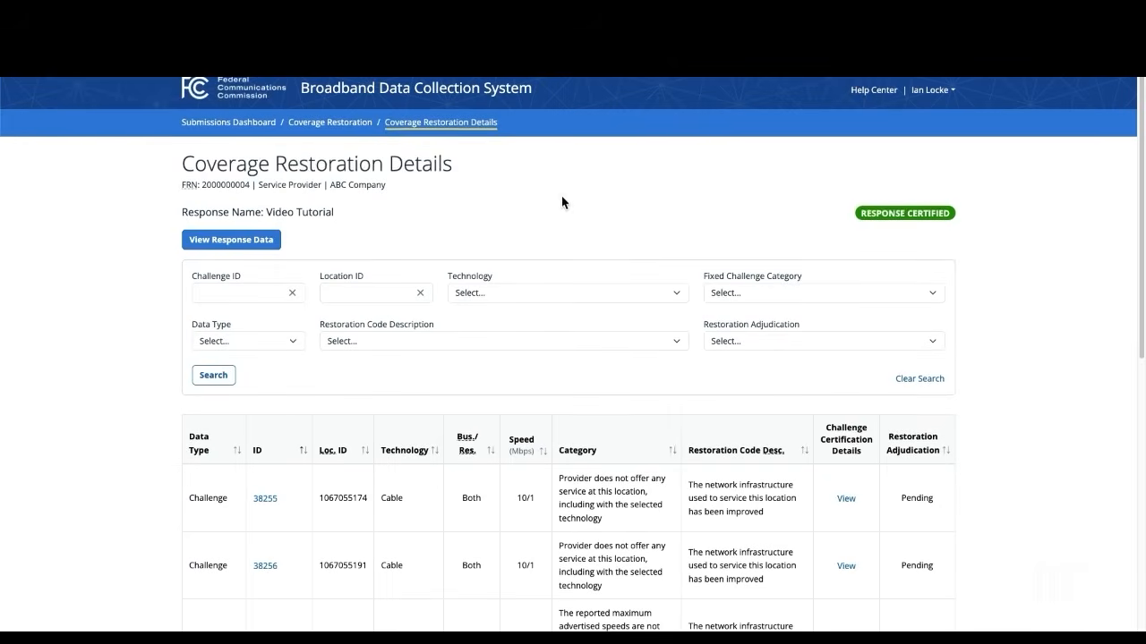
# Step: Return to the Coverage Restoration overview and review the fixed broadband totals for locations seeking restoration and needing data
pyautogui.click(347, 121)
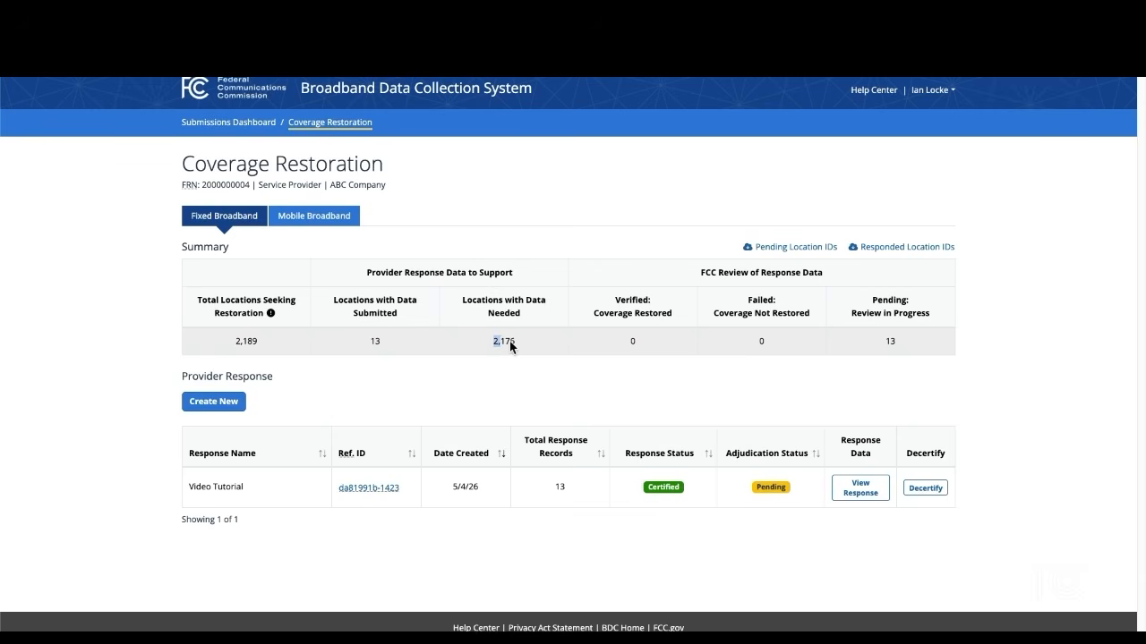
pyautogui.moveTo(510, 341); pyautogui.dragTo(518, 342)
pyautogui.moveTo(225, 341); pyautogui.dragTo(274, 345)
pyautogui.click(381, 360)
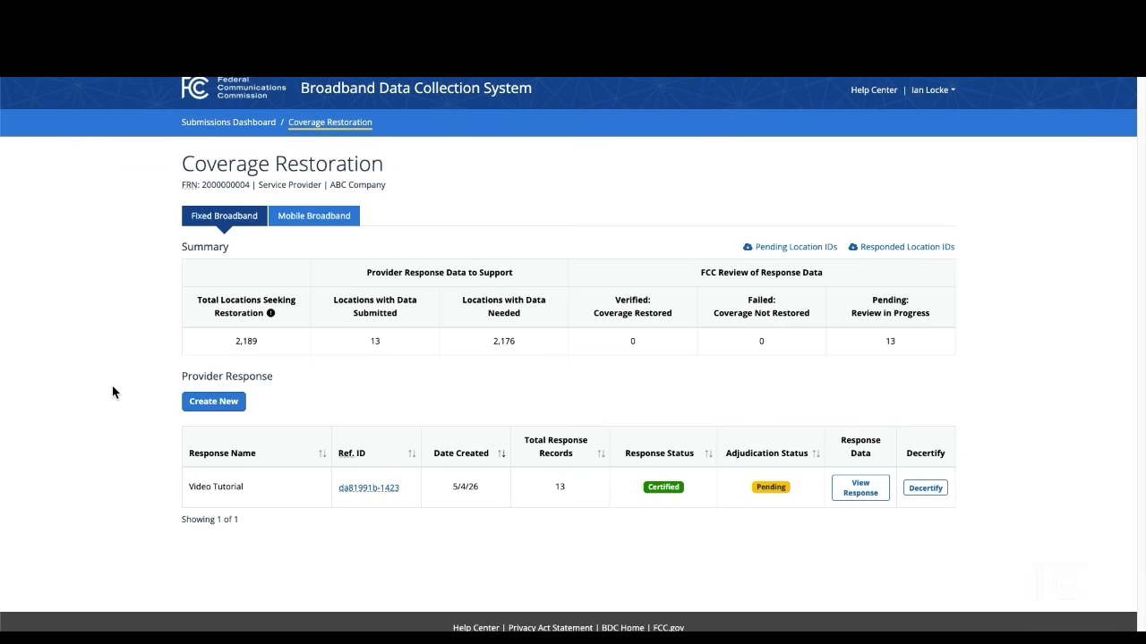
# Step: List all records of the mobile broadband Mobile Coverage Restoration Response and view the first 4G Outdoor Stationary challenge's details
pyautogui.click(323, 225)
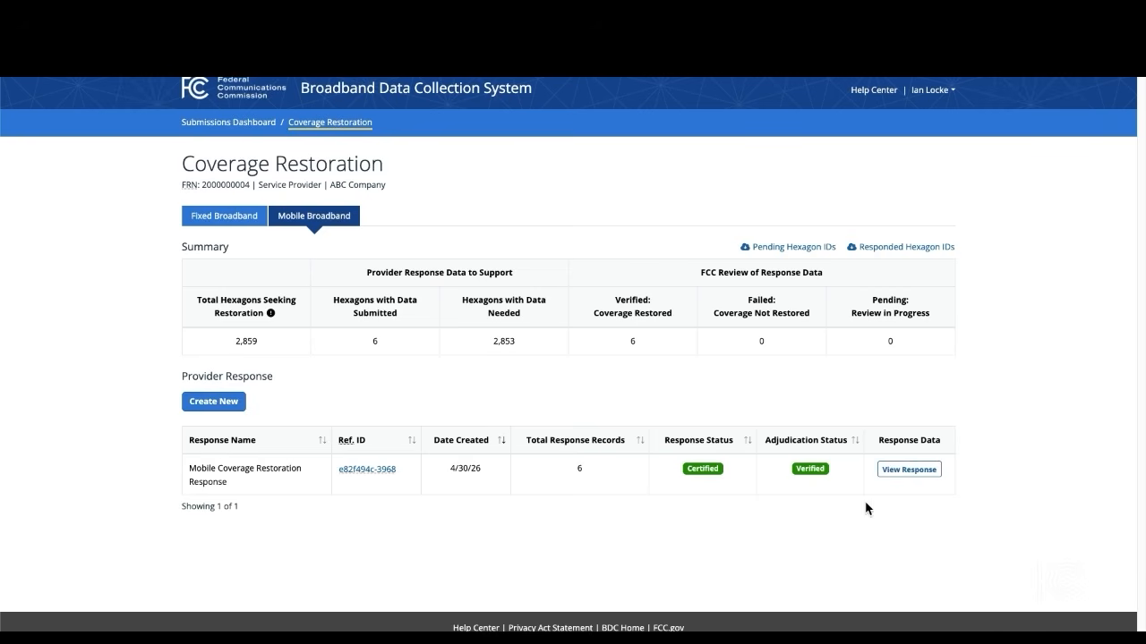
pyautogui.click(907, 471)
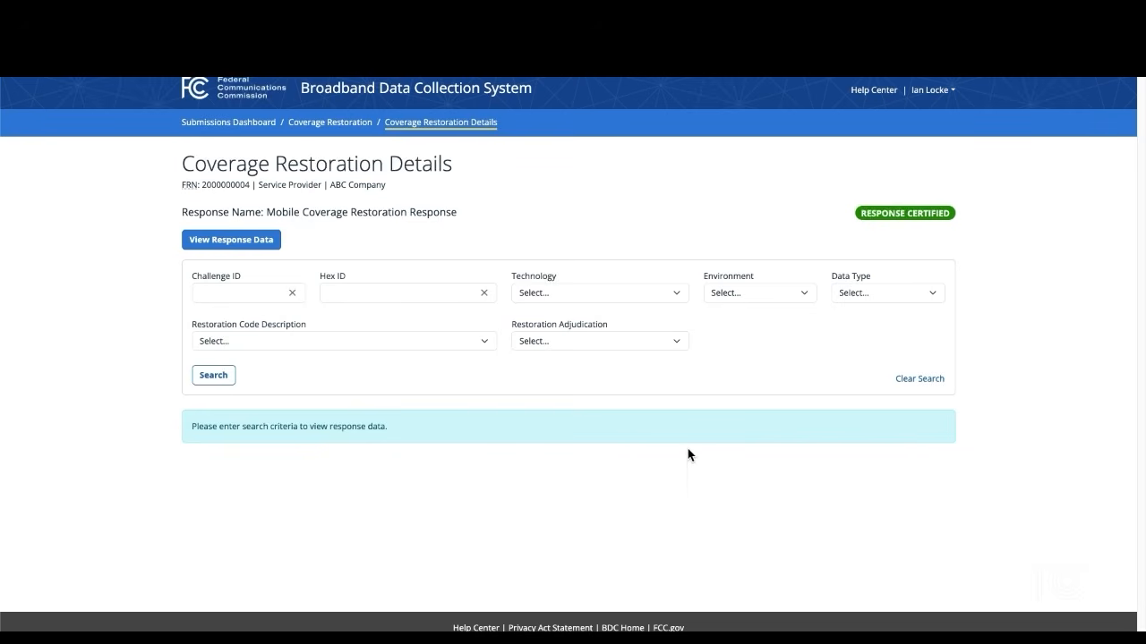
pyautogui.click(230, 380)
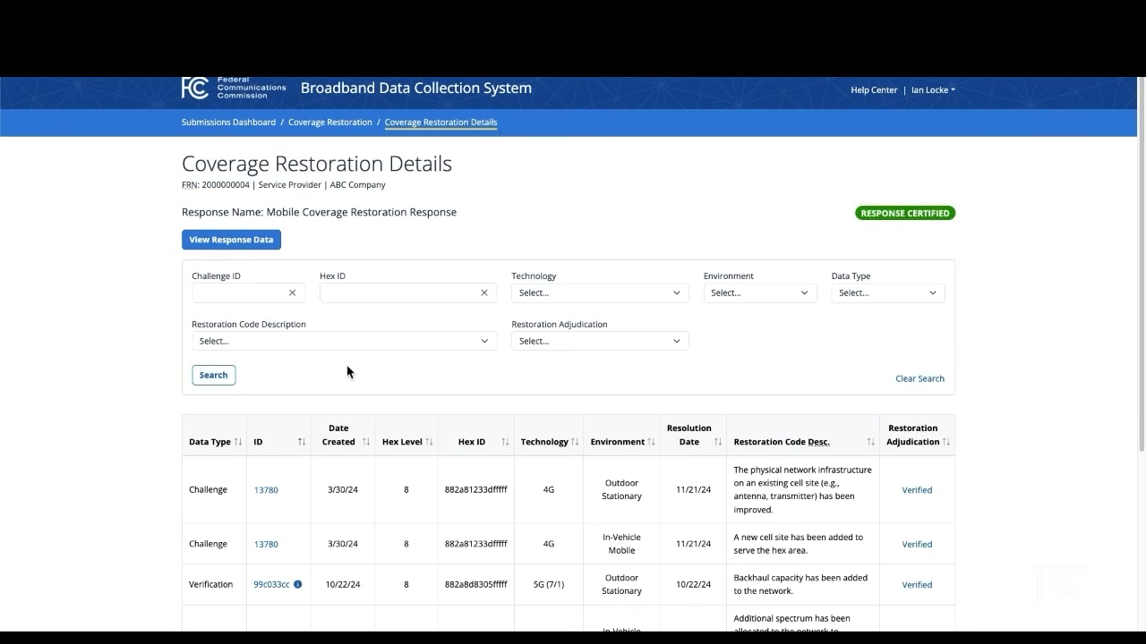
pyautogui.click(269, 490)
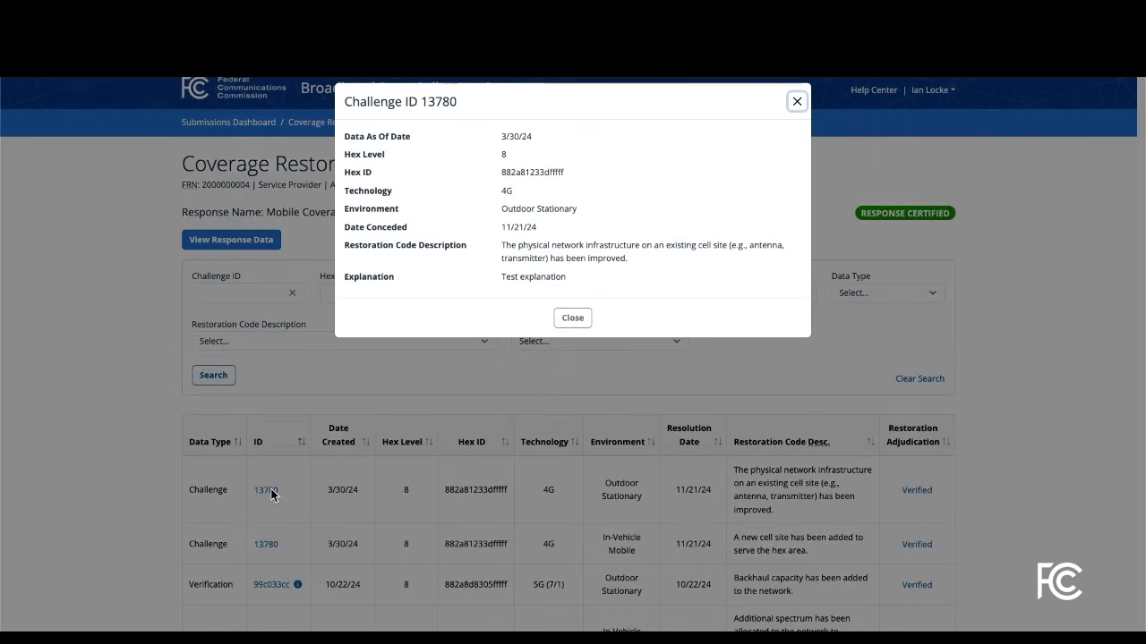
pyautogui.click(571, 324)
# Step: View the restoration adjudication outcome details for the first 4G Outdoor Stationary challenge in the mobile response
pyautogui.scroll(-2, 460, 374)
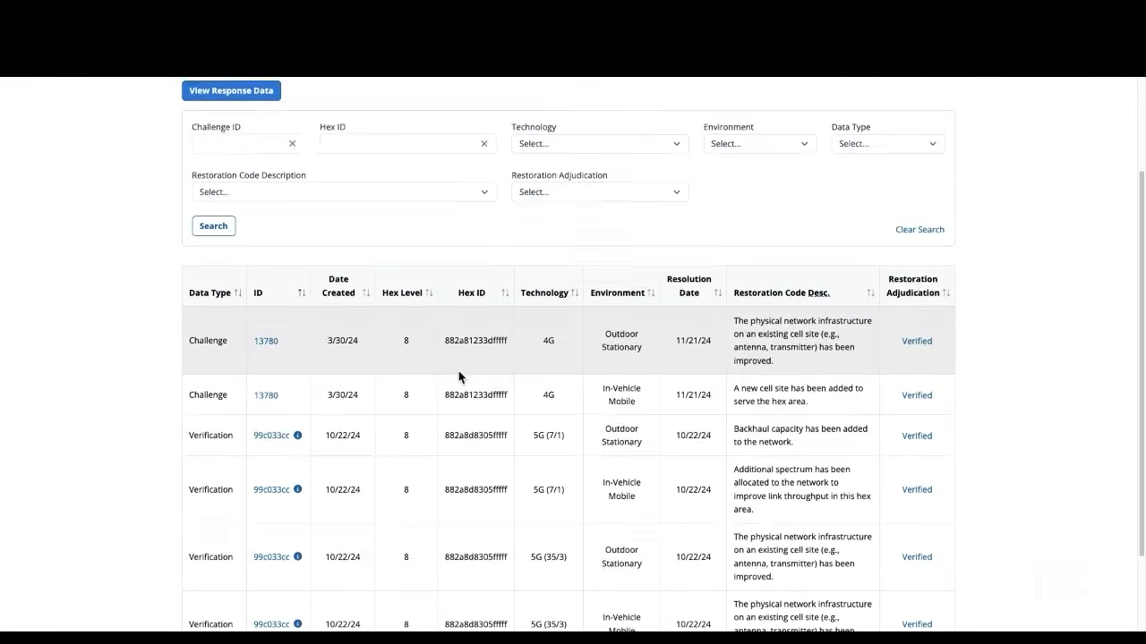
pyautogui.scroll(-1, 458, 377)
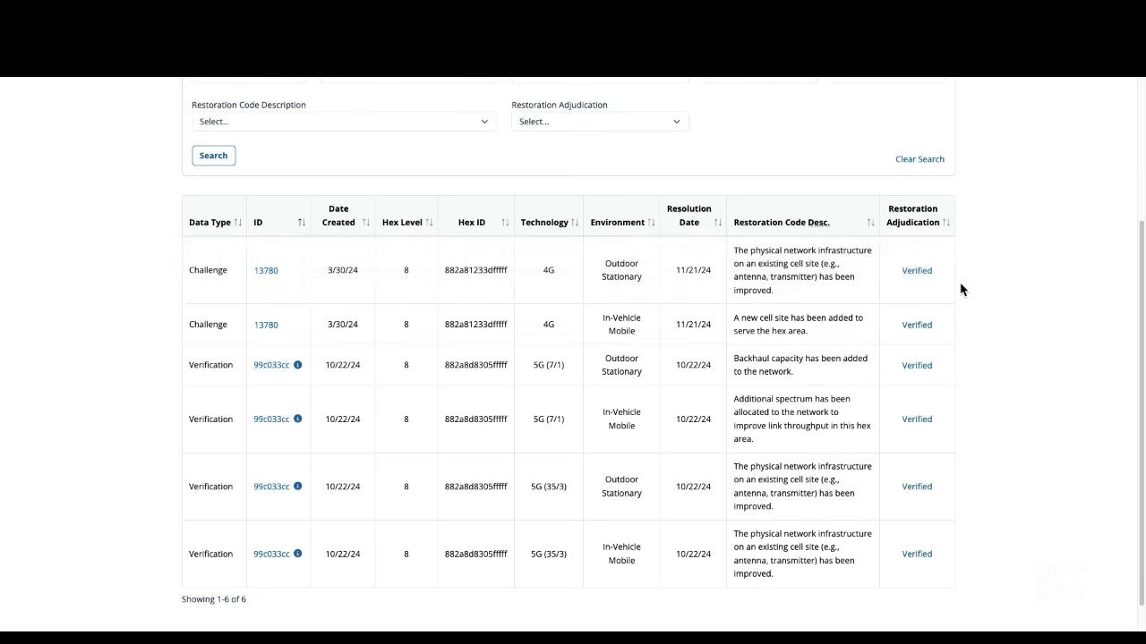
pyautogui.click(917, 272)
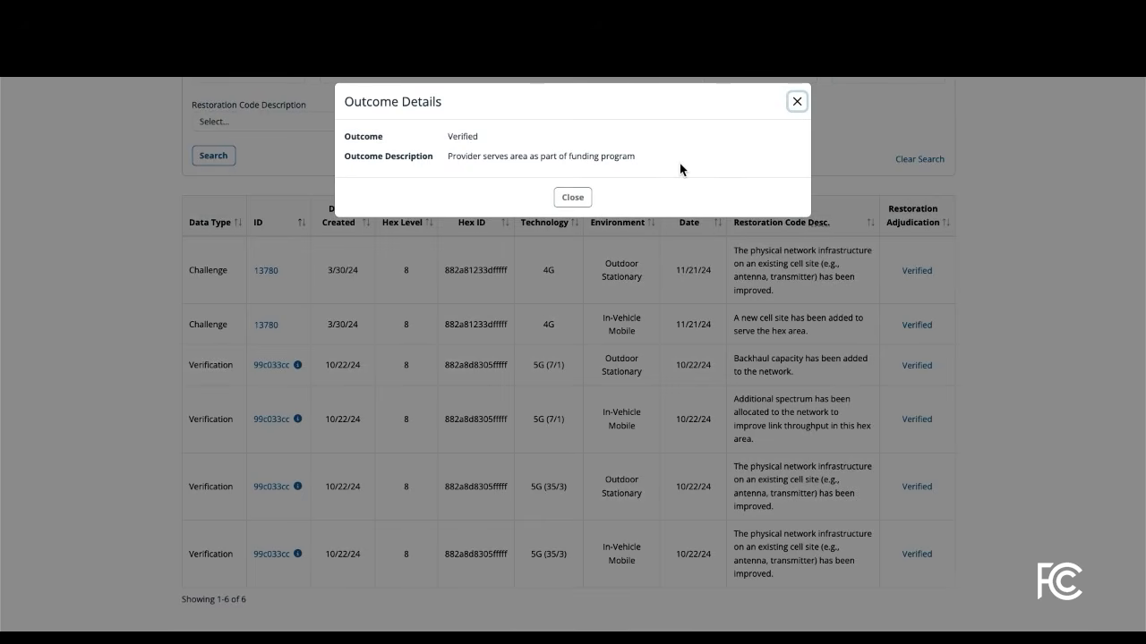
pyautogui.click(573, 197)
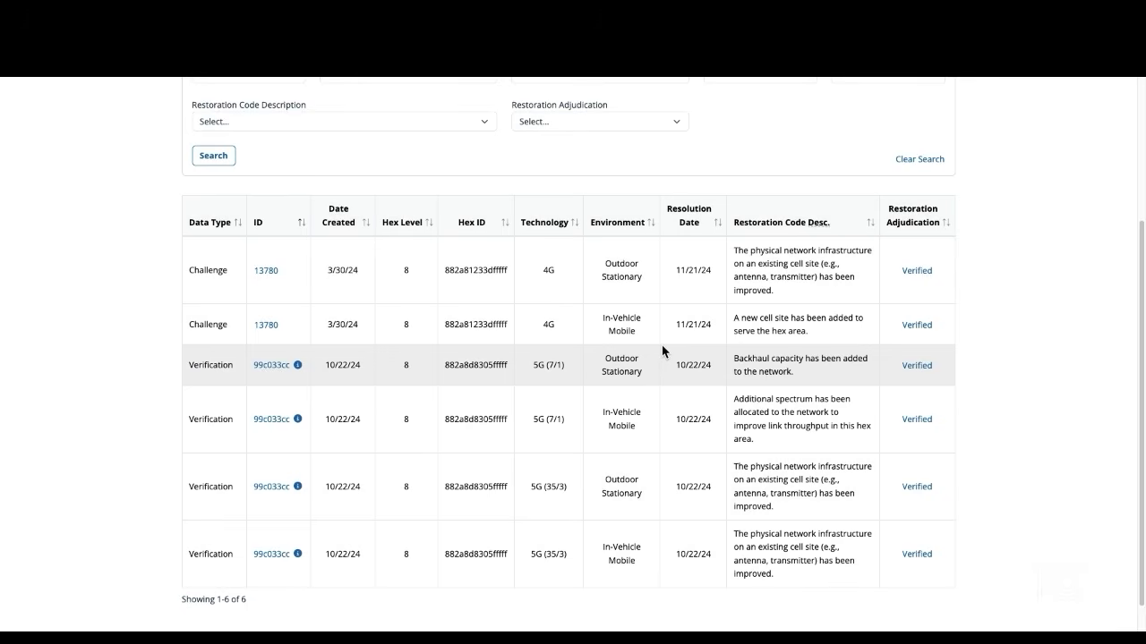
# Step: Open the mobile response's submitted data and review its restoration code file and the 4G LTE and 5G-NR infrastructure files
pyautogui.scroll(3, 662, 349)
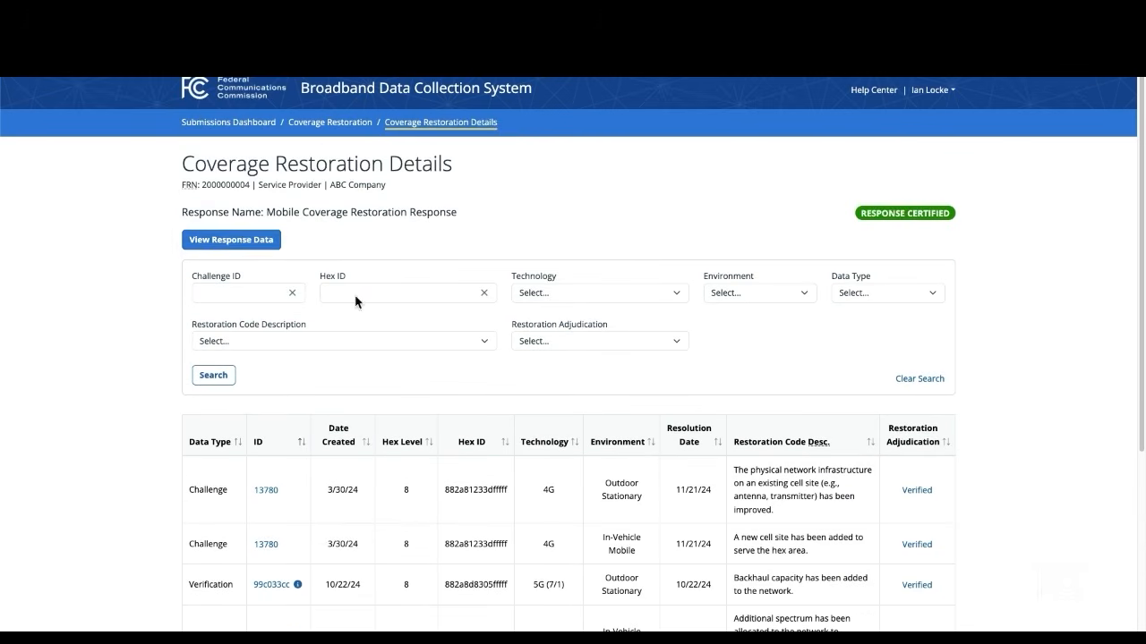
pyautogui.click(242, 242)
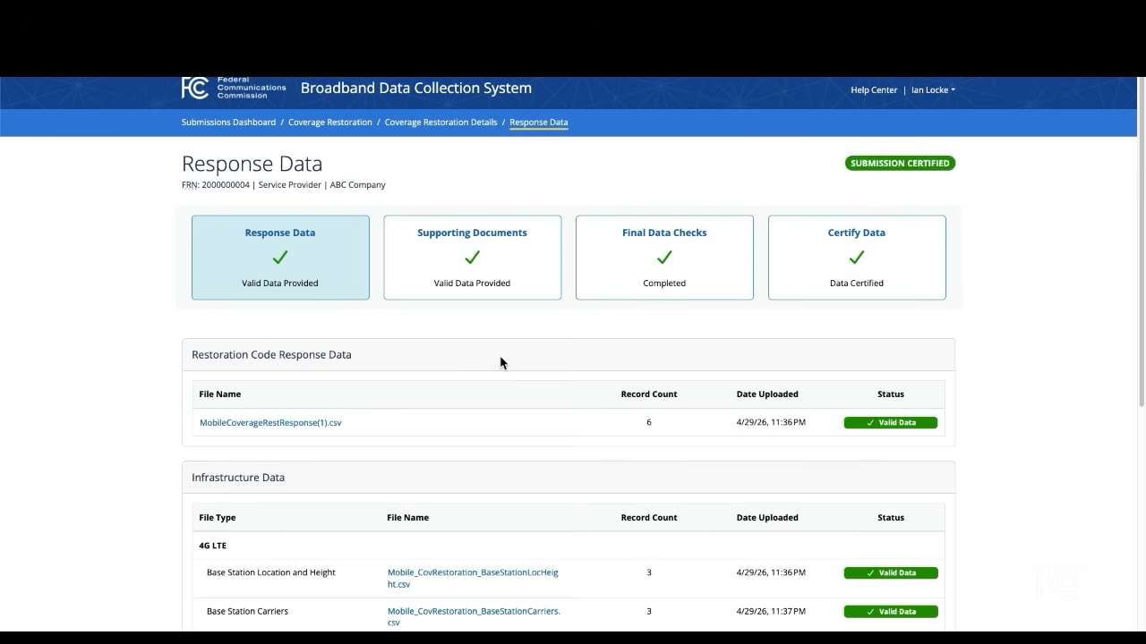
pyautogui.scroll(-2, 499, 354)
pyautogui.scroll(-1, 499, 362)
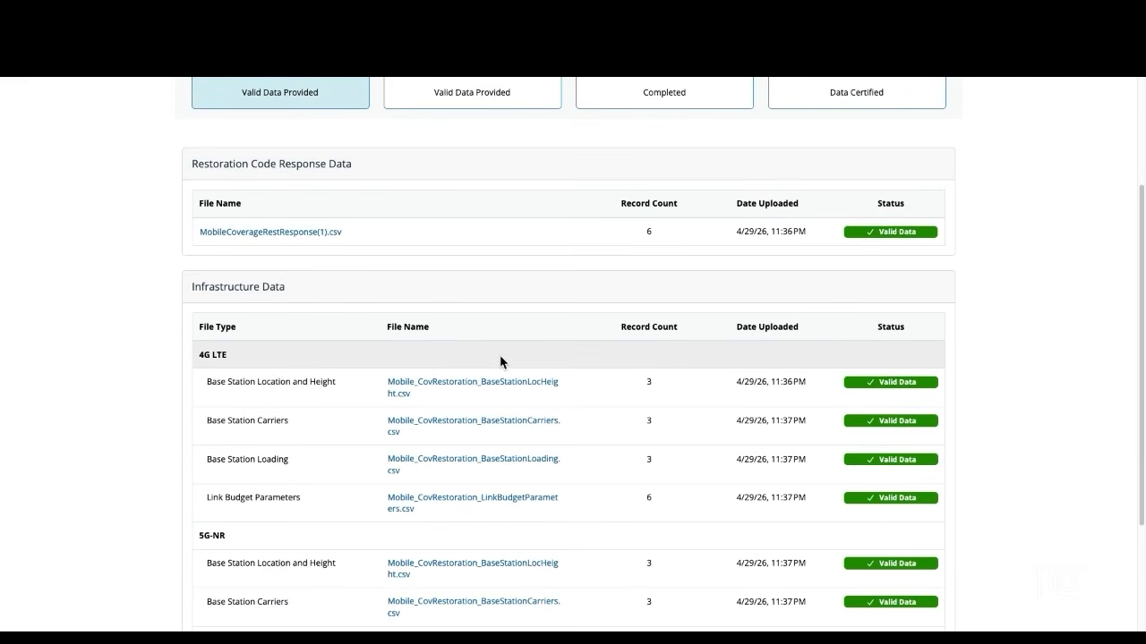
pyautogui.scroll(-2, 500, 362)
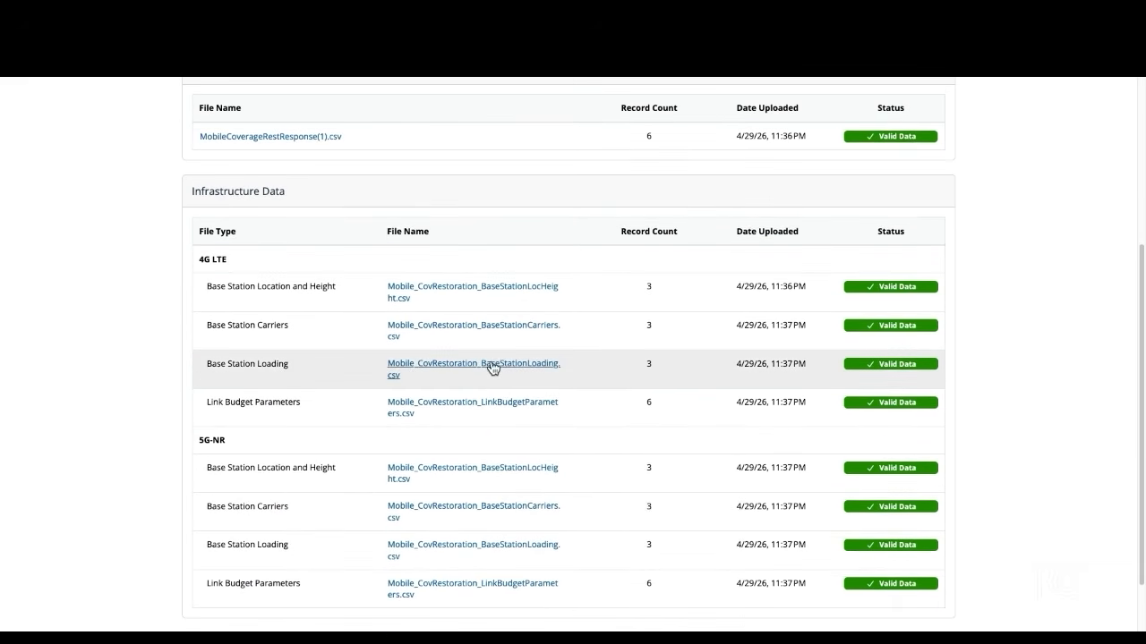
# Step: Switch to Excel and examine the columns of the MobileCoverageRestResponse file, including environment_code, reason_code and explanation
pyautogui.press('super+Tab')
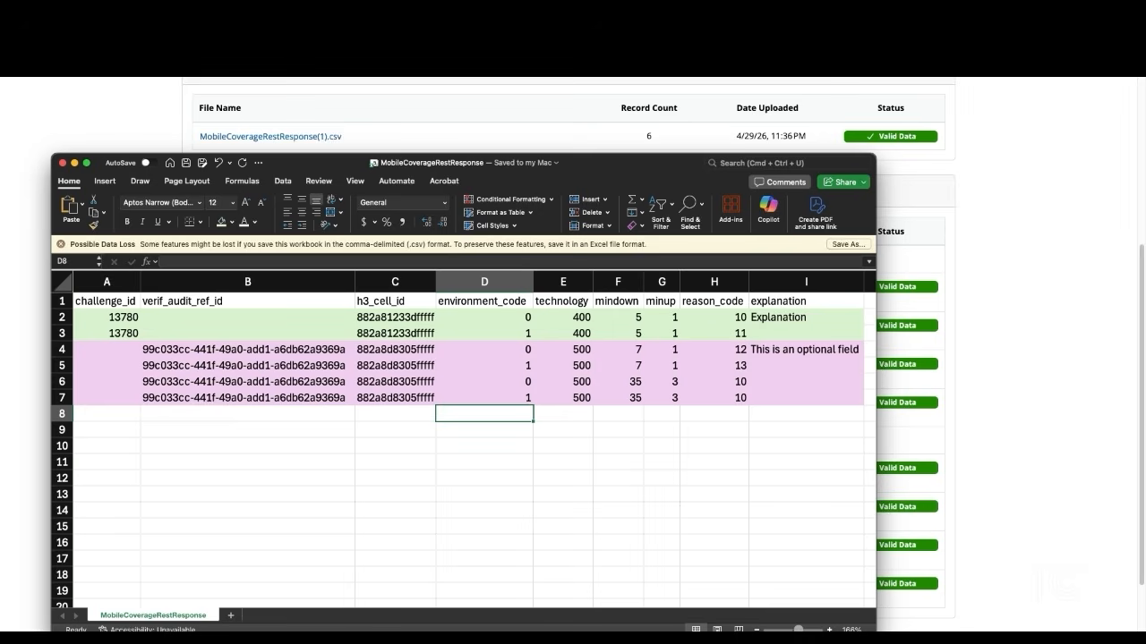
pyautogui.click(468, 358)
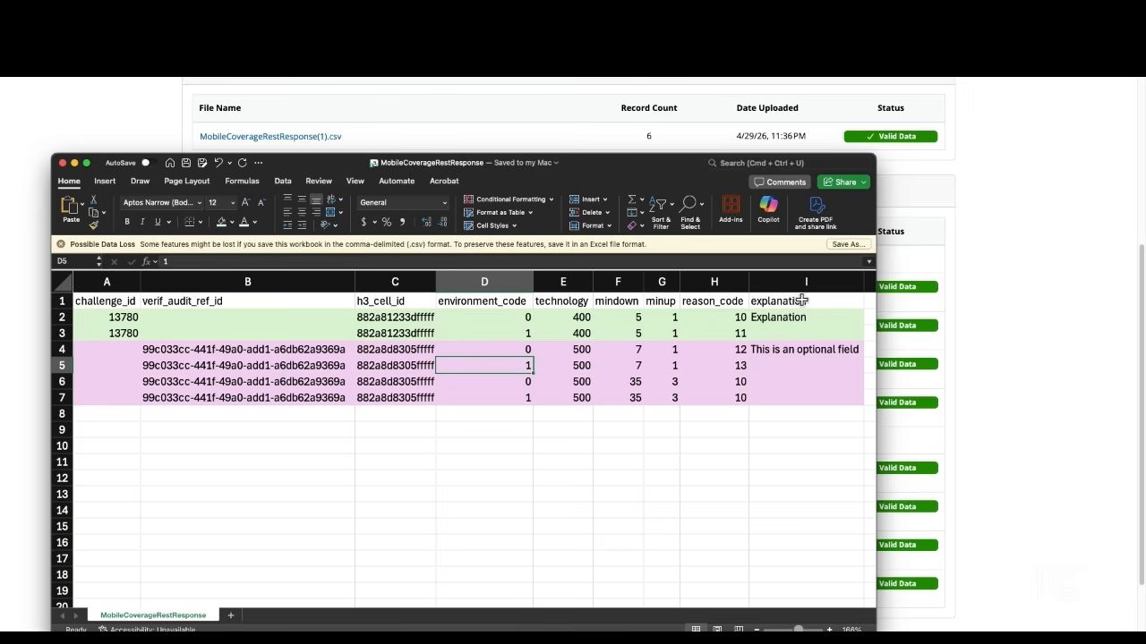
pyautogui.click(1029, 331)
# Step: Switch back to the FCC Broadband Data Collection System and review the warning descriptions in the mobile response's final data checks
pyautogui.scroll(5, 805, 380)
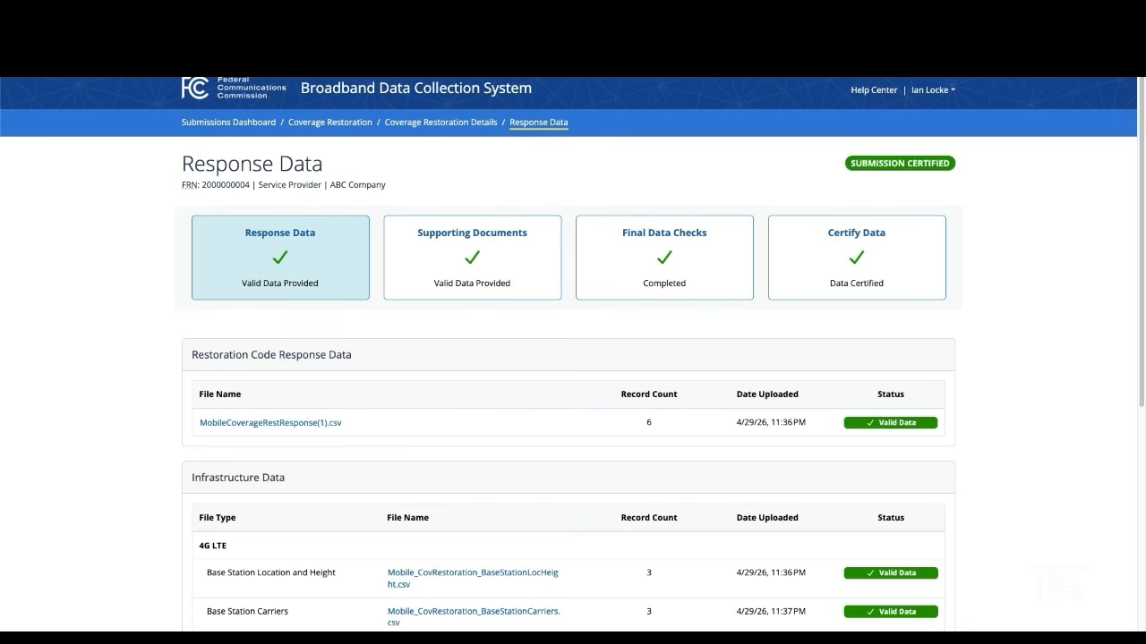
pyautogui.click(671, 294)
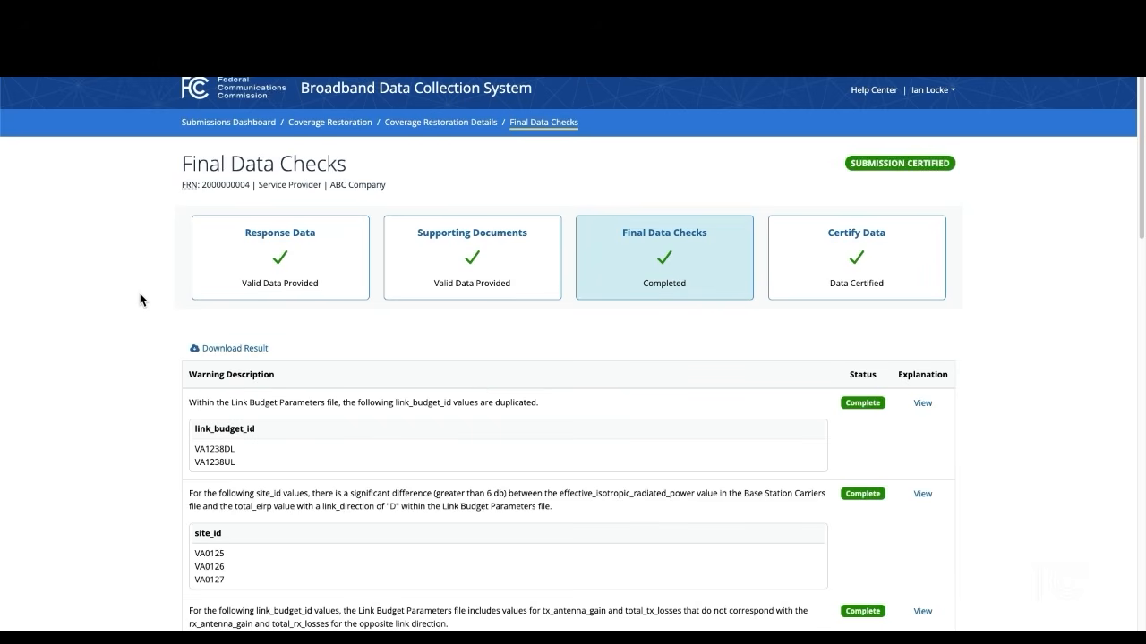
pyautogui.scroll(-2, 158, 304)
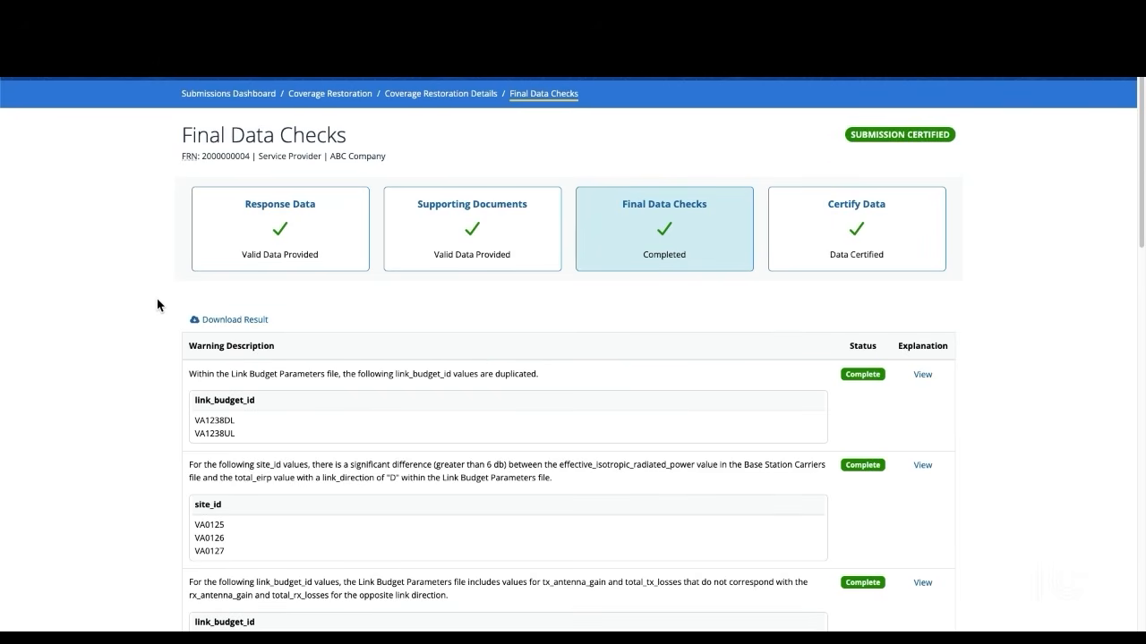
pyautogui.scroll(-2, 157, 304)
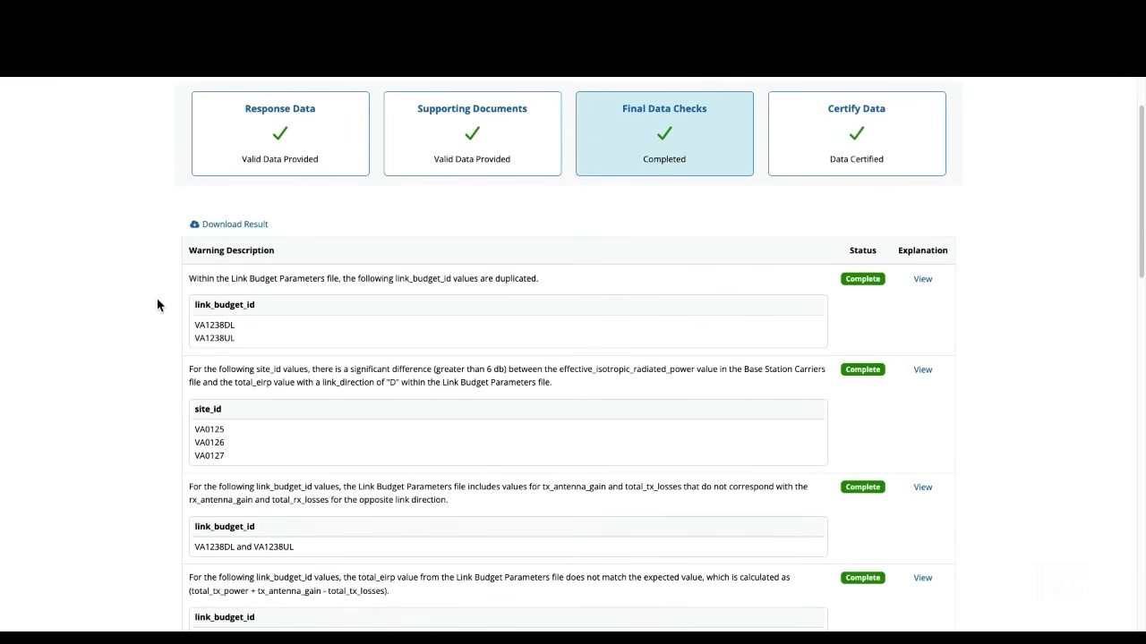
pyautogui.scroll(-2, 156, 304)
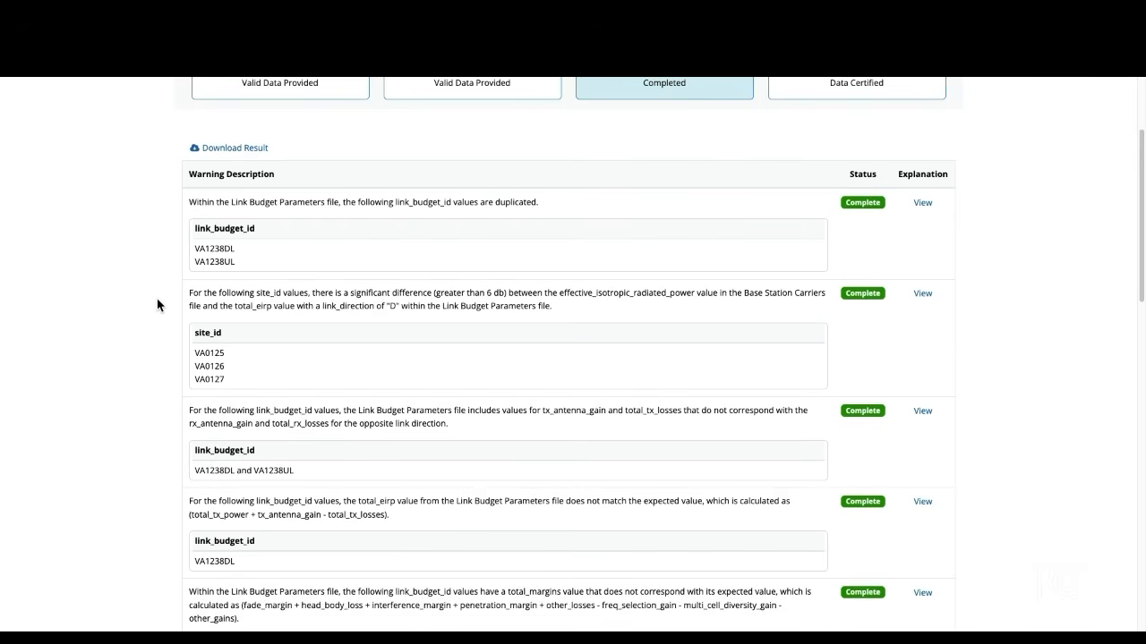
pyautogui.scroll(-3, 156, 304)
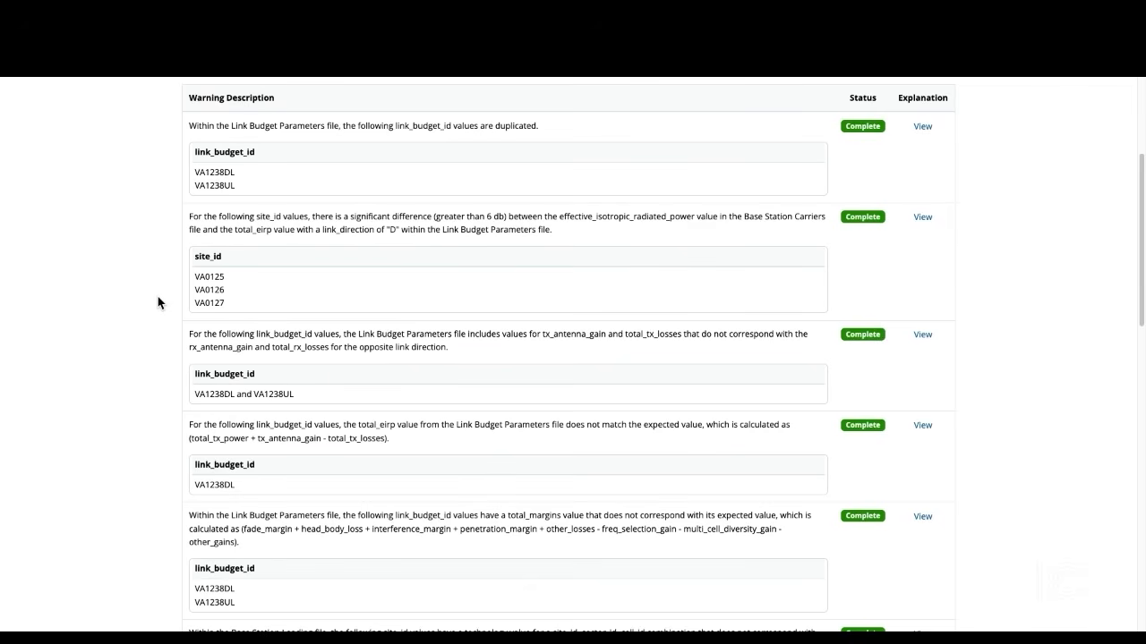
pyautogui.scroll(3, 157, 303)
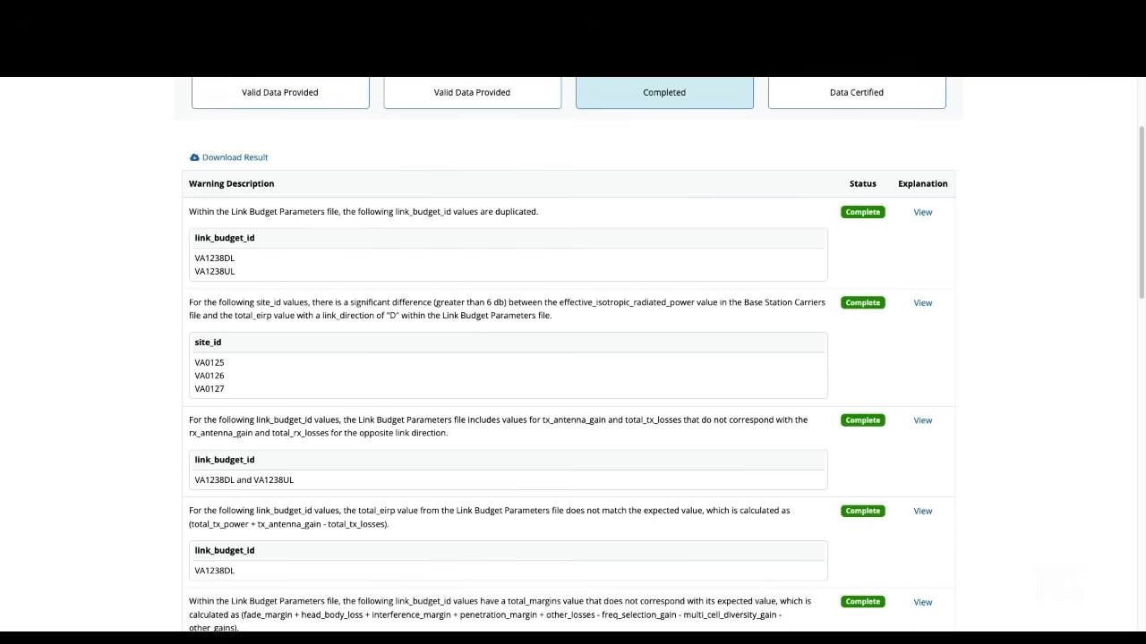
pyautogui.scroll(2, 330, 281)
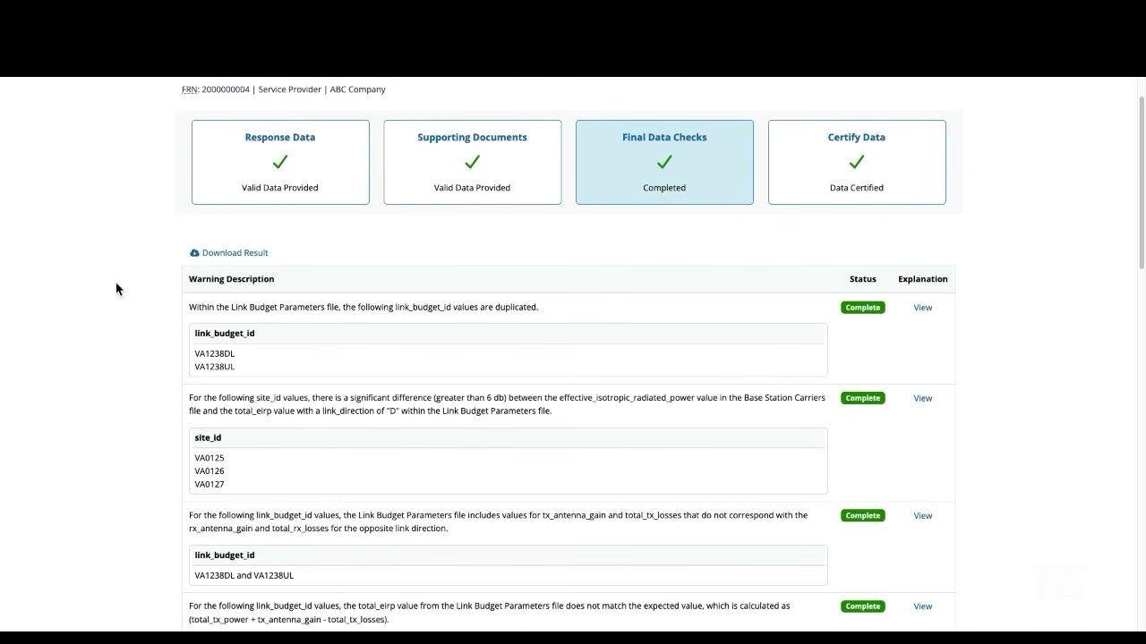
pyautogui.scroll(2, 115, 283)
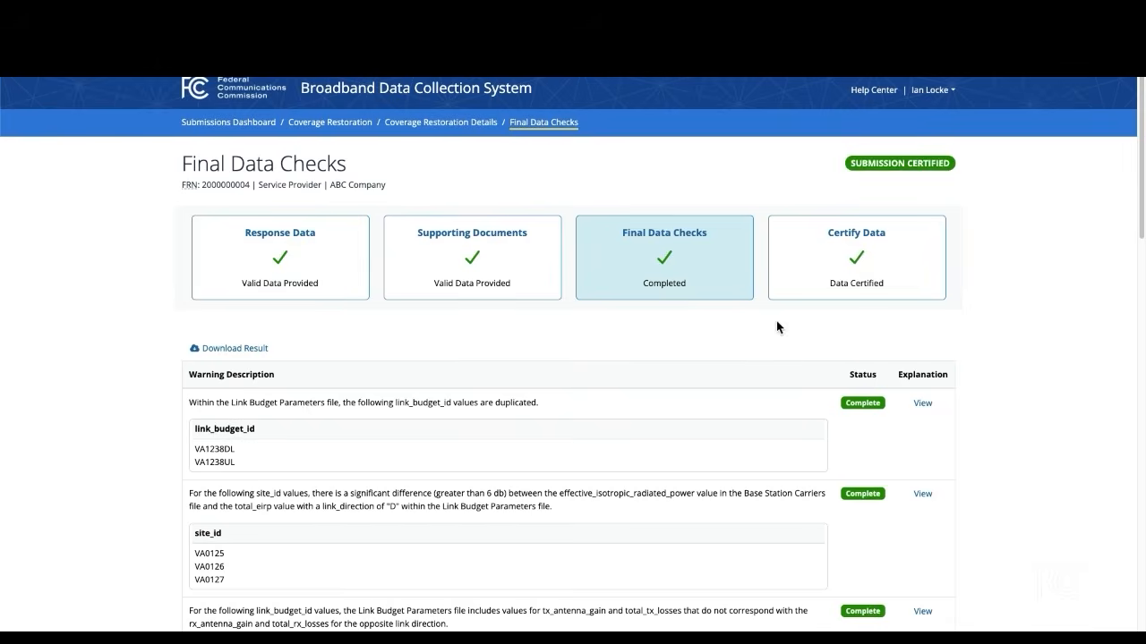
# Step: View the mobile response's certification summary and return to the Coverage Restoration overview for mobile broadband
pyautogui.click(820, 283)
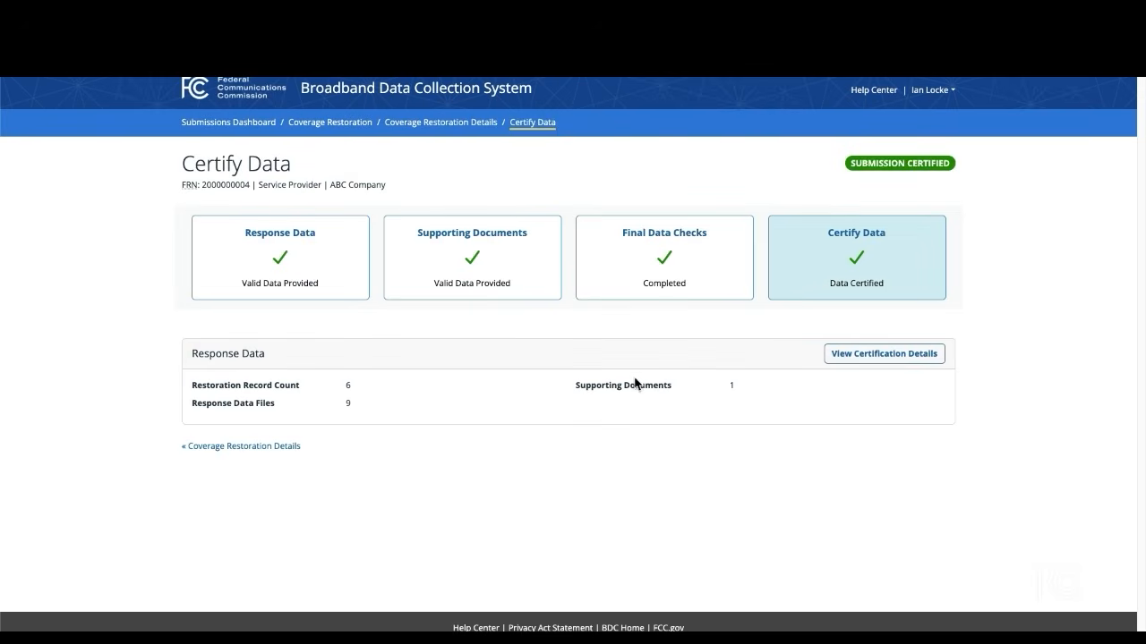
pyautogui.click(430, 126)
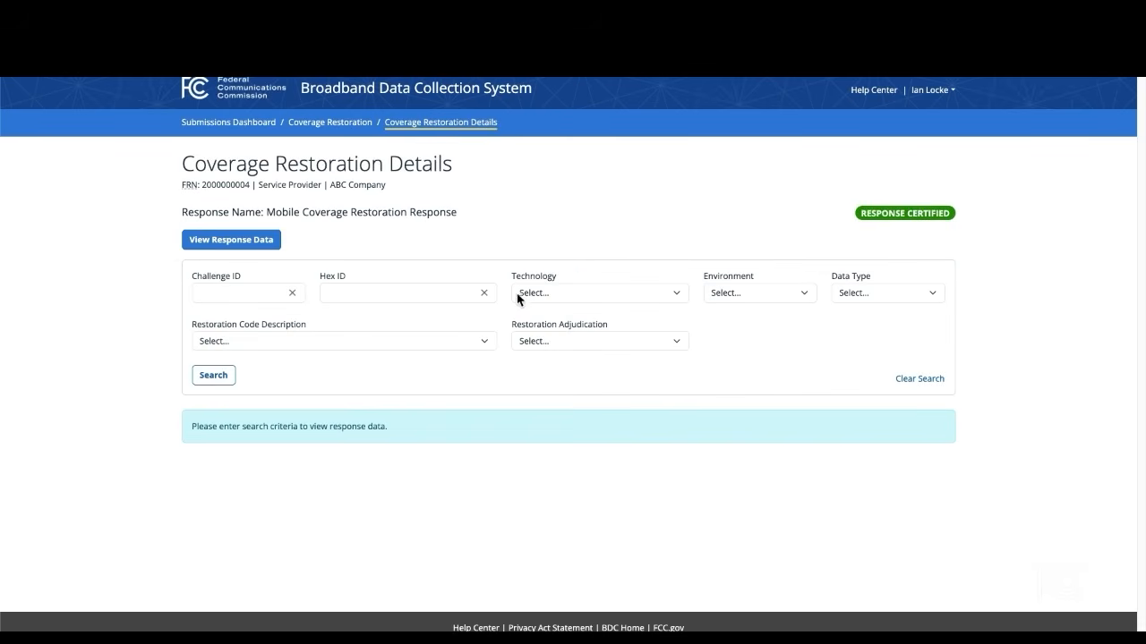
pyautogui.click(333, 122)
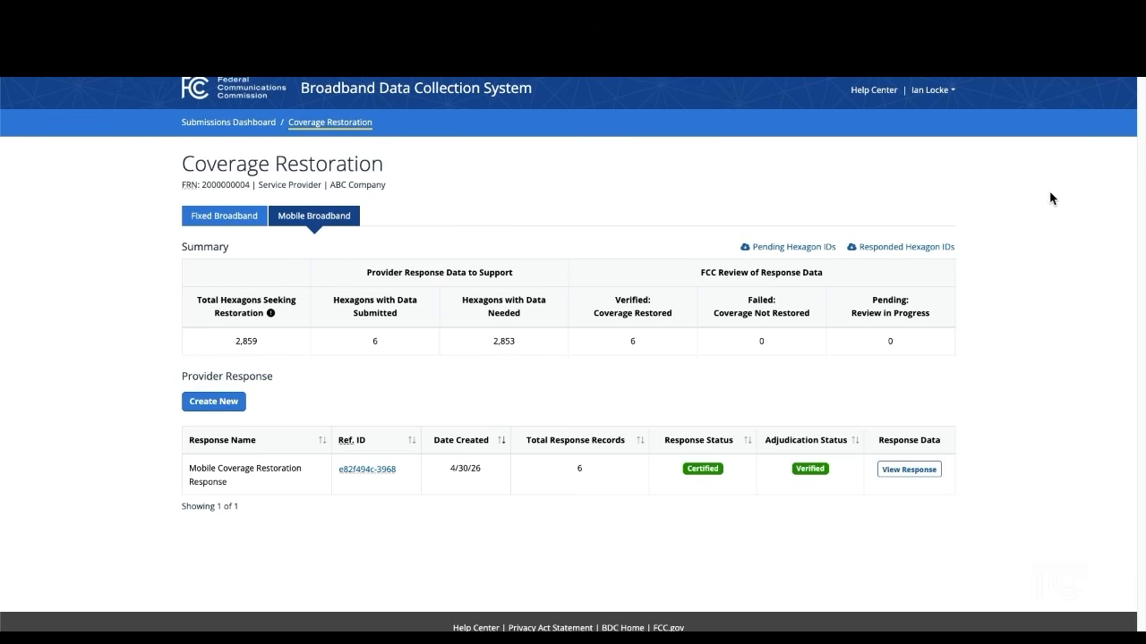
# Step: Look up where the account options offer the BDC User Manual and Filer Output Data Specifications, leaving both unopened
pyautogui.click(954, 93)
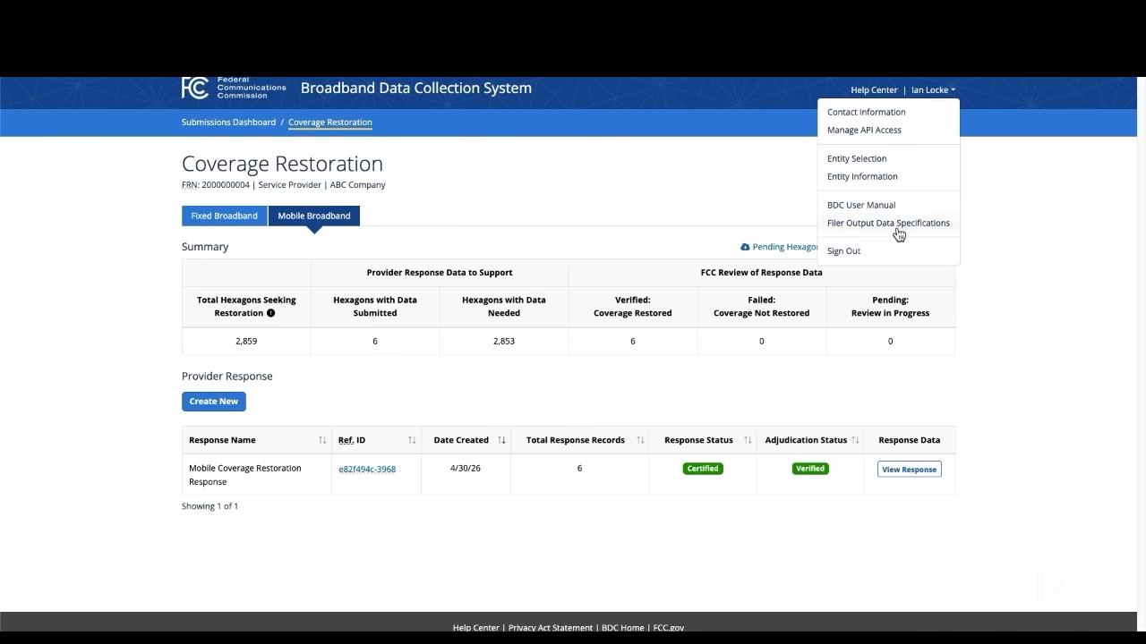
pyautogui.click(1047, 364)
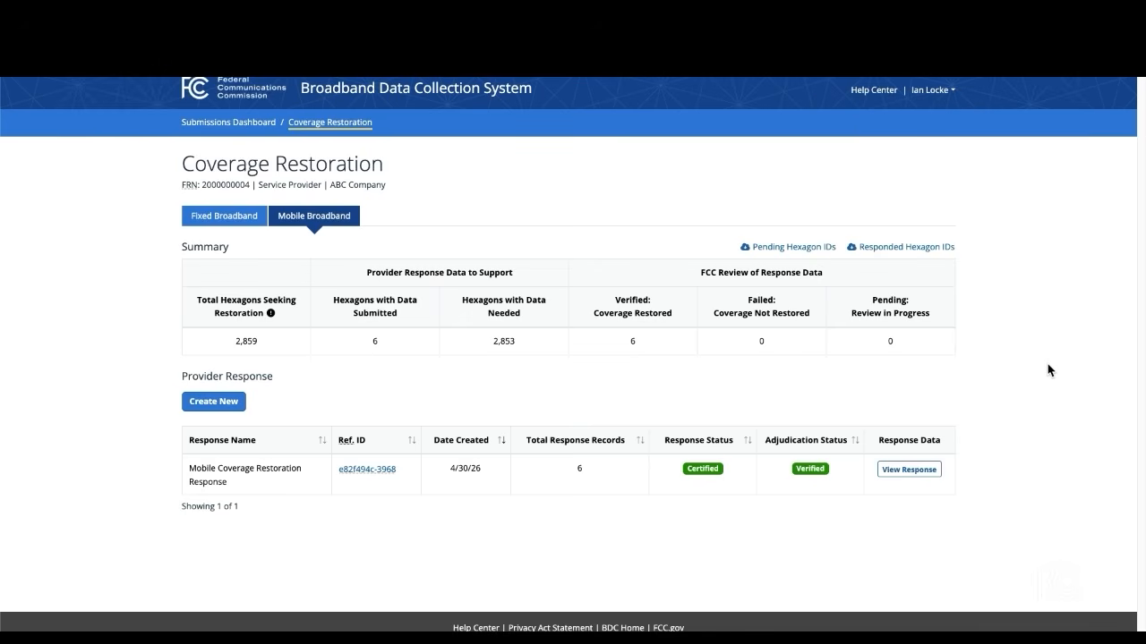